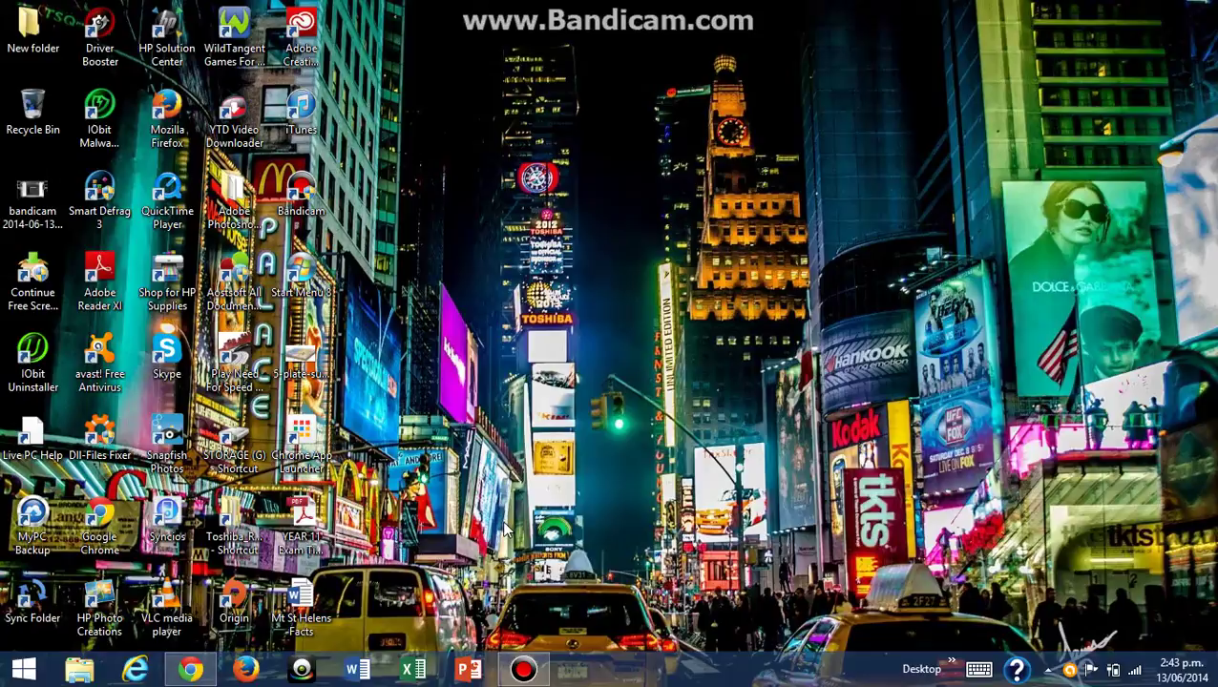
Switch to Chrome and examine IObit's Advanced SystemCare page, comparing the features of ASC Free, ASC PRO and ASC Ultimate
{"action": "left_click", "coordinate": [191, 671]}
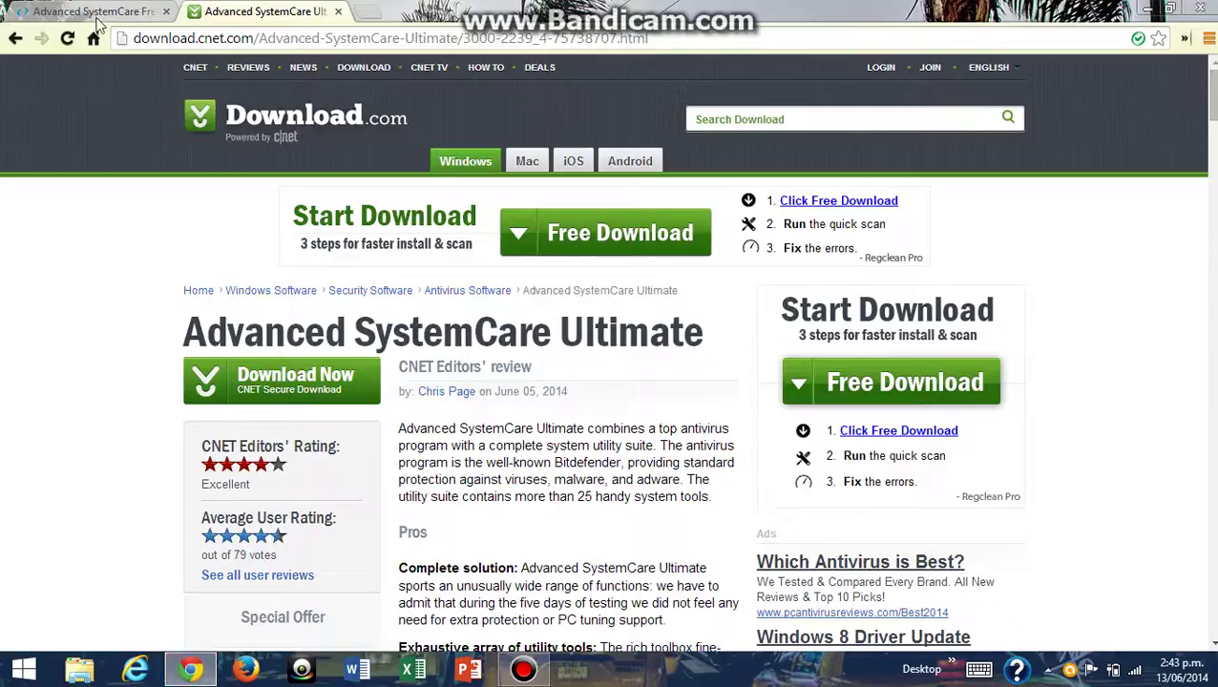
{"action": "left_click", "coordinate": [96, 17]}
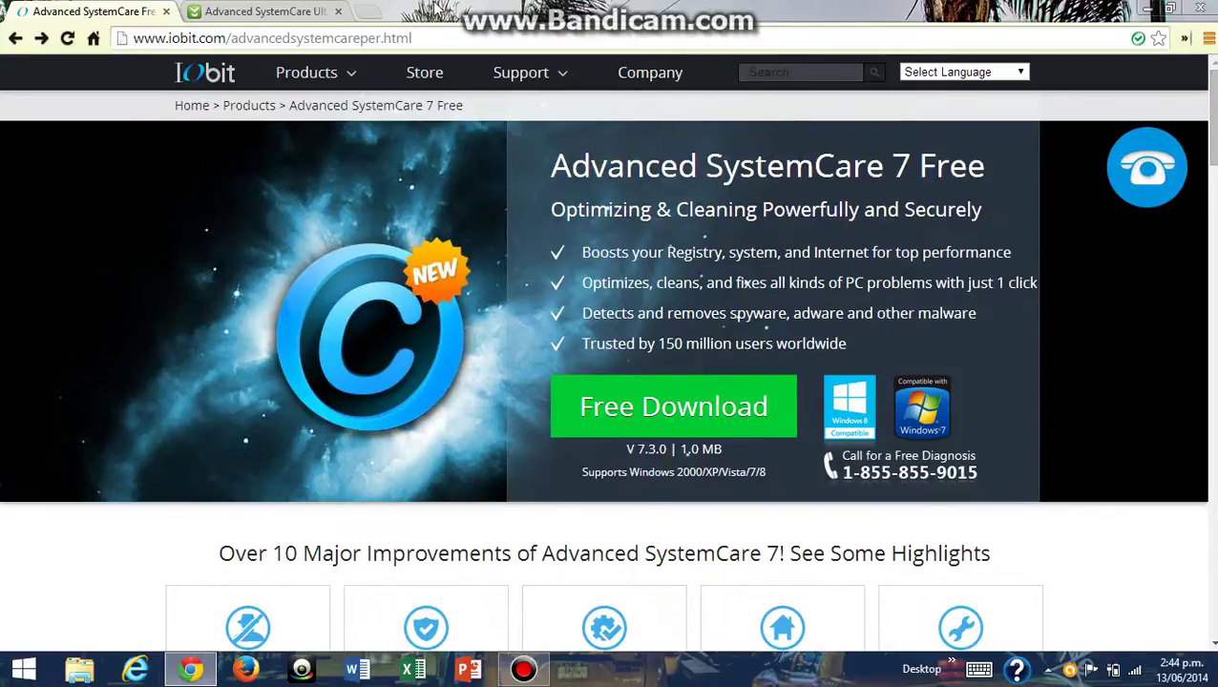
{"action": "mouse_move", "coordinate": [420, 38]}
{"action": "left_mouse_down"}
{"action": "mouse_move", "coordinate": [132, 38]}
{"action": "mouse_move", "coordinate": [413, 39]}
{"action": "left_mouse_up"}
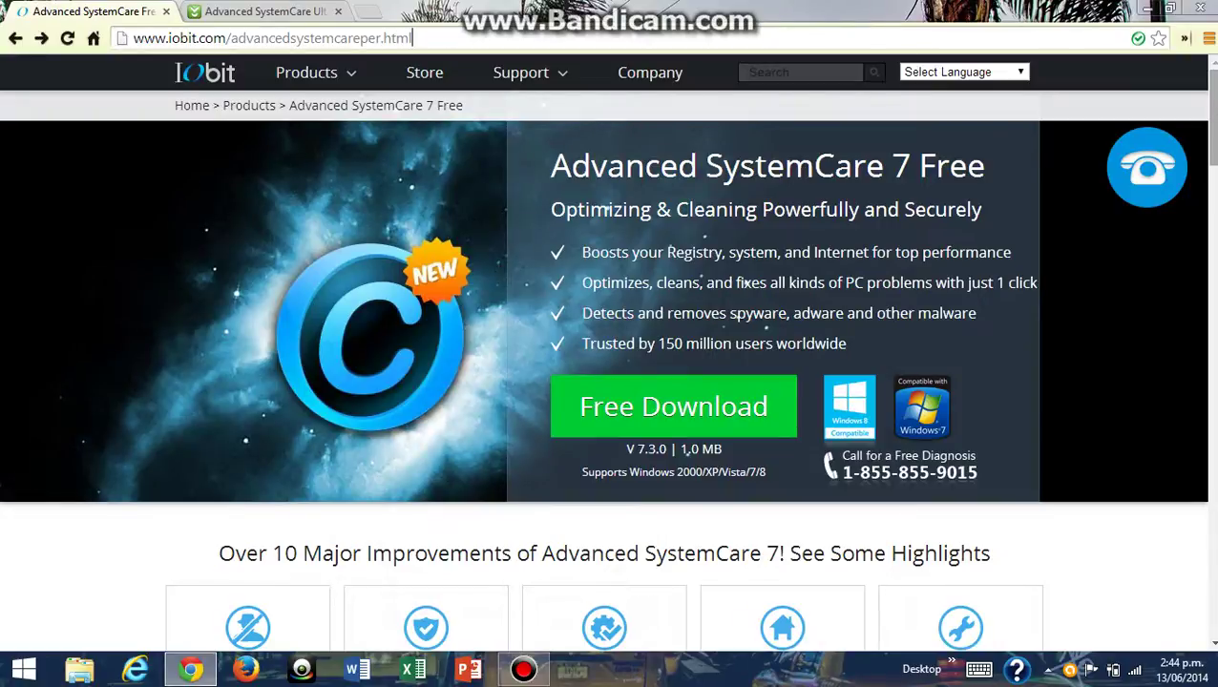
{"action": "left_click_drag", "start_coordinate": [1214, 95], "coordinate": [1214, 278]}
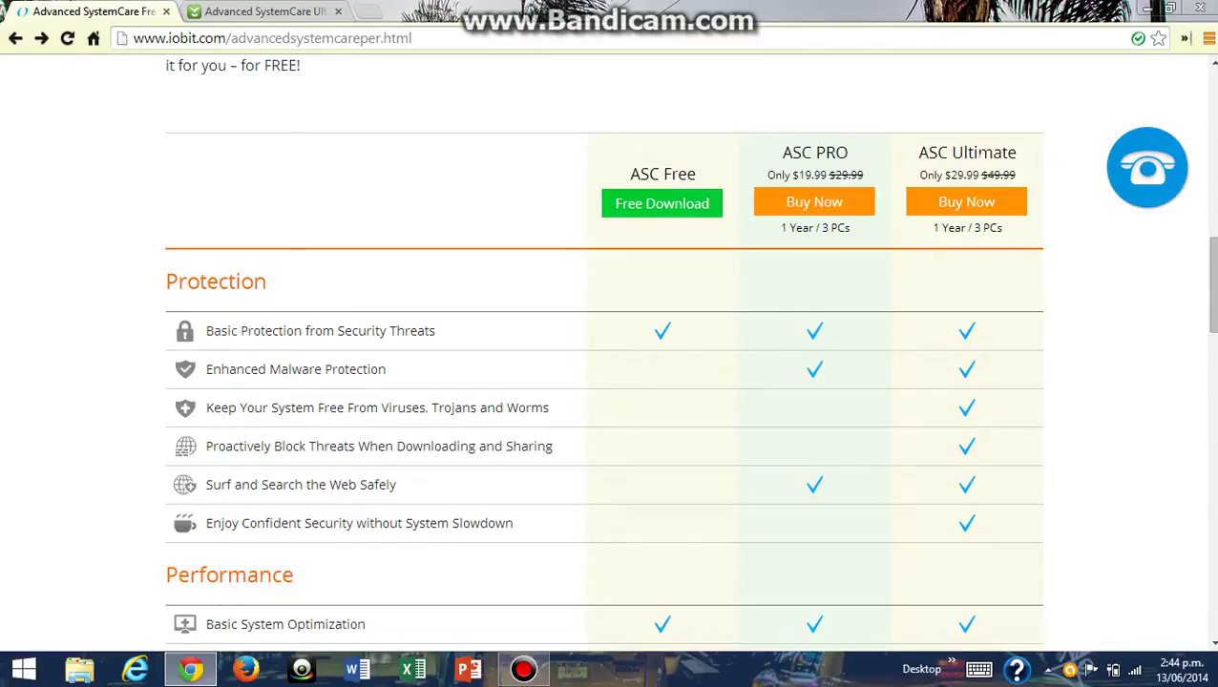
{"action": "left_click_drag", "start_coordinate": [1214, 308], "coordinate": [1215, 311]}
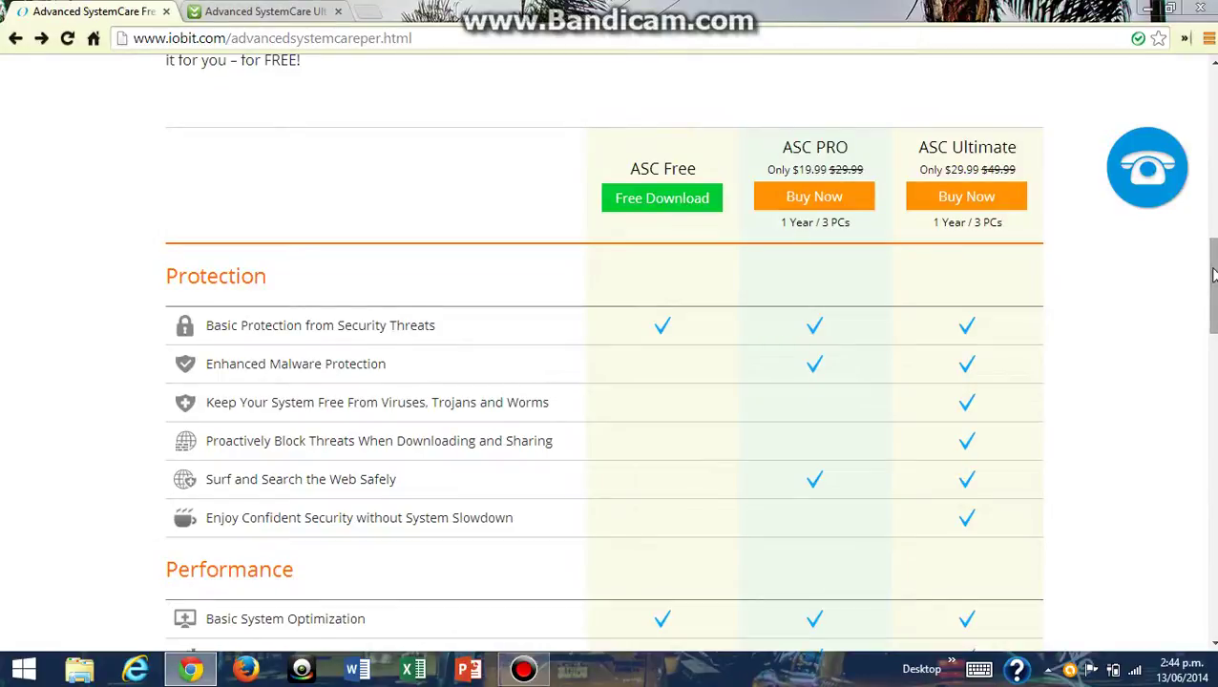
{"action": "mouse_move", "coordinate": [1214, 275]}
{"action": "left_mouse_down"}
{"action": "mouse_move", "coordinate": [1212, 366]}
{"action": "mouse_move", "coordinate": [1214, 277]}
{"action": "mouse_move", "coordinate": [1199, 364]}
{"action": "mouse_move", "coordinate": [1209, 266]}
{"action": "mouse_move", "coordinate": [1210, 281]}
{"action": "left_mouse_up"}
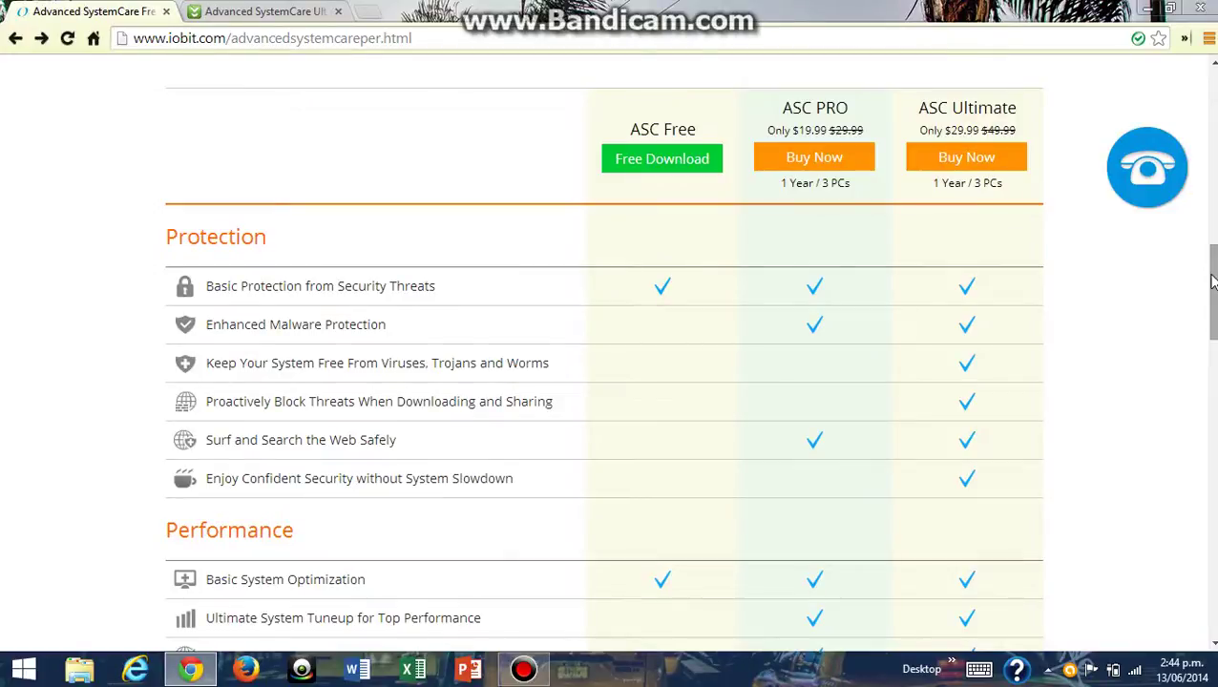
{"action": "left_click_drag", "start_coordinate": [1212, 281], "coordinate": [801, 94]}
{"action": "left_click_drag", "start_coordinate": [1028, 112], "coordinate": [911, 114]}
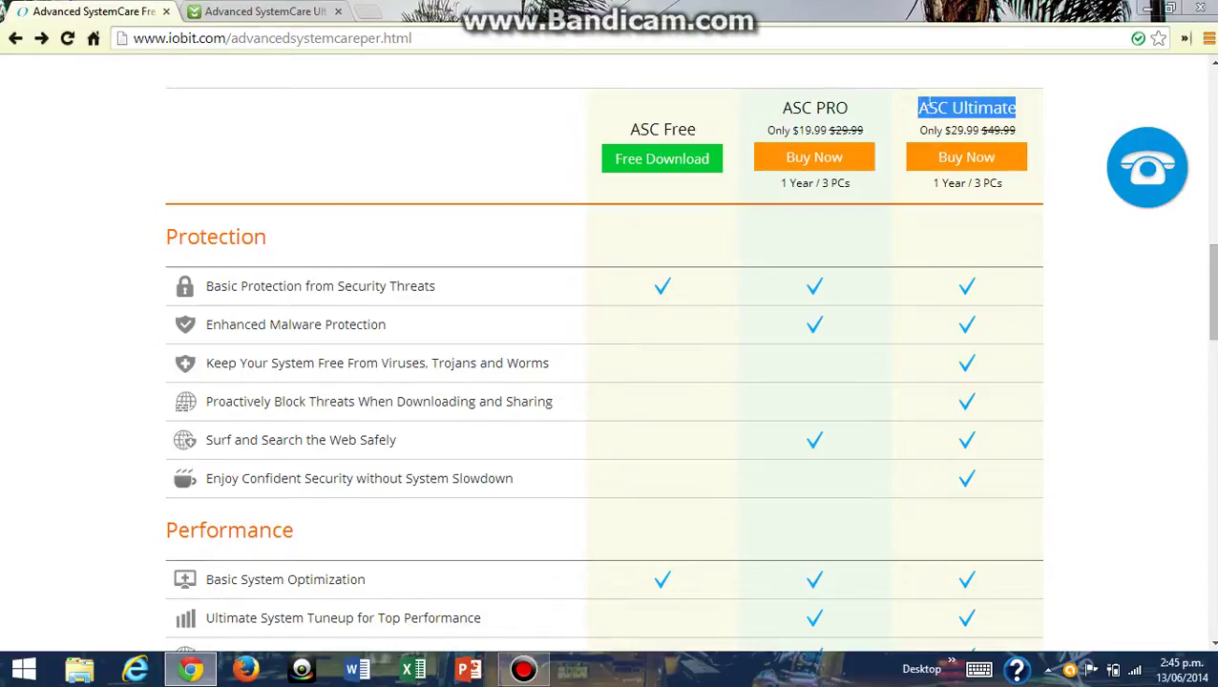
{"action": "left_click", "coordinate": [876, 99]}
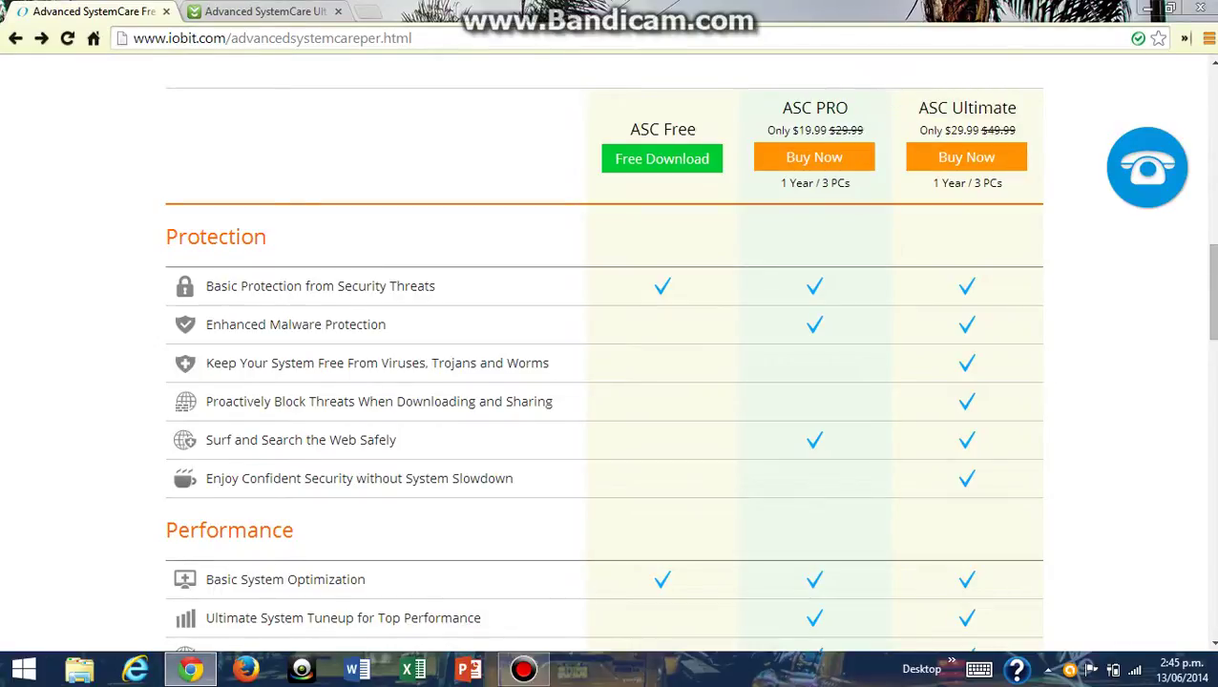
Download the Advanced SystemCare Ultimate installer from its Download.com page
{"action": "left_click", "coordinate": [283, 13]}
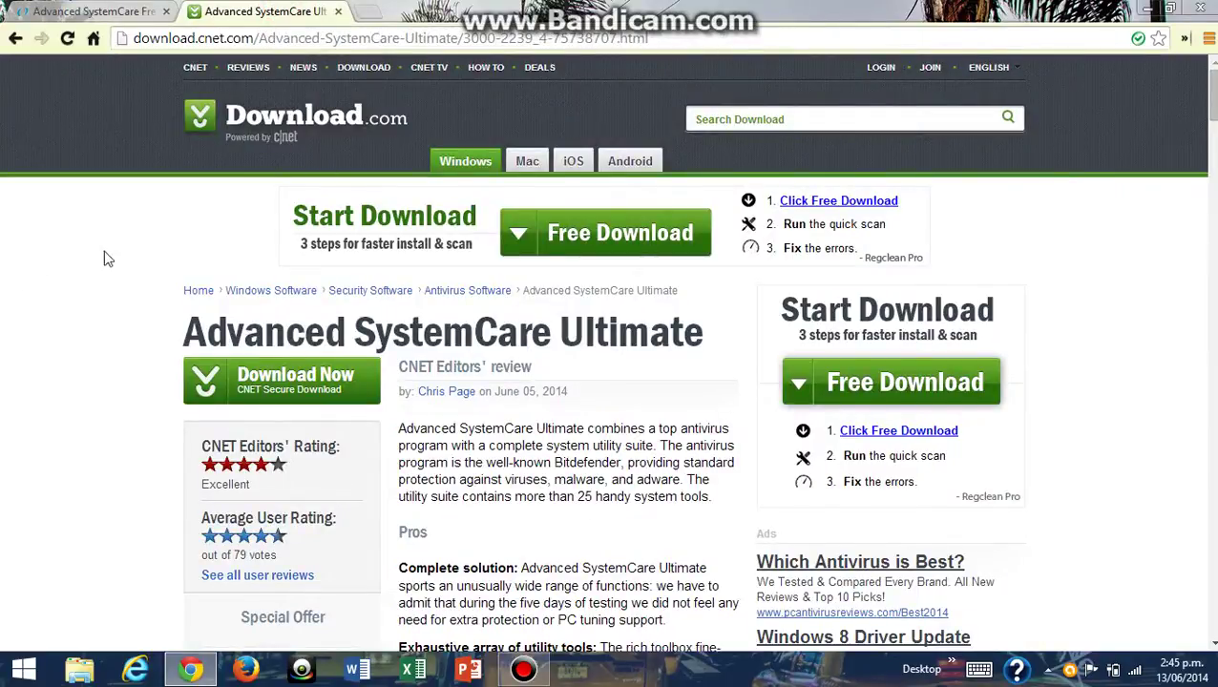
{"action": "left_click", "coordinate": [285, 379]}
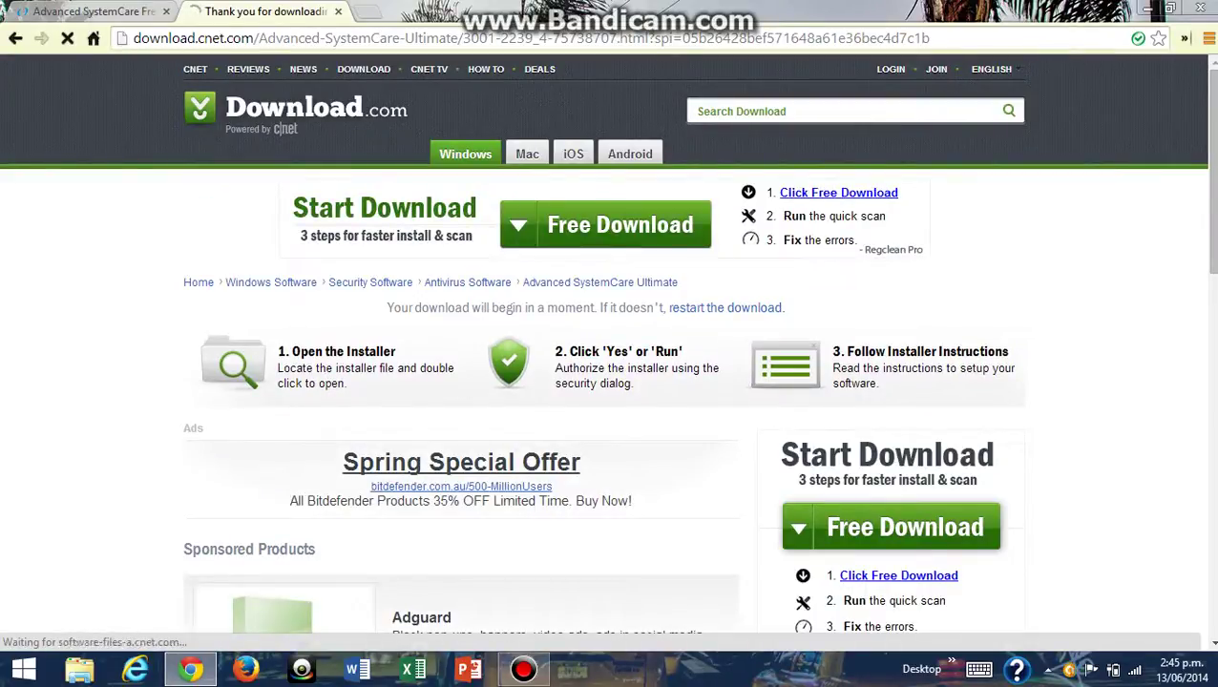
{"action": "scroll", "coordinate": [1188, 228], "scroll_direction": "down", "scroll_amount": 1}
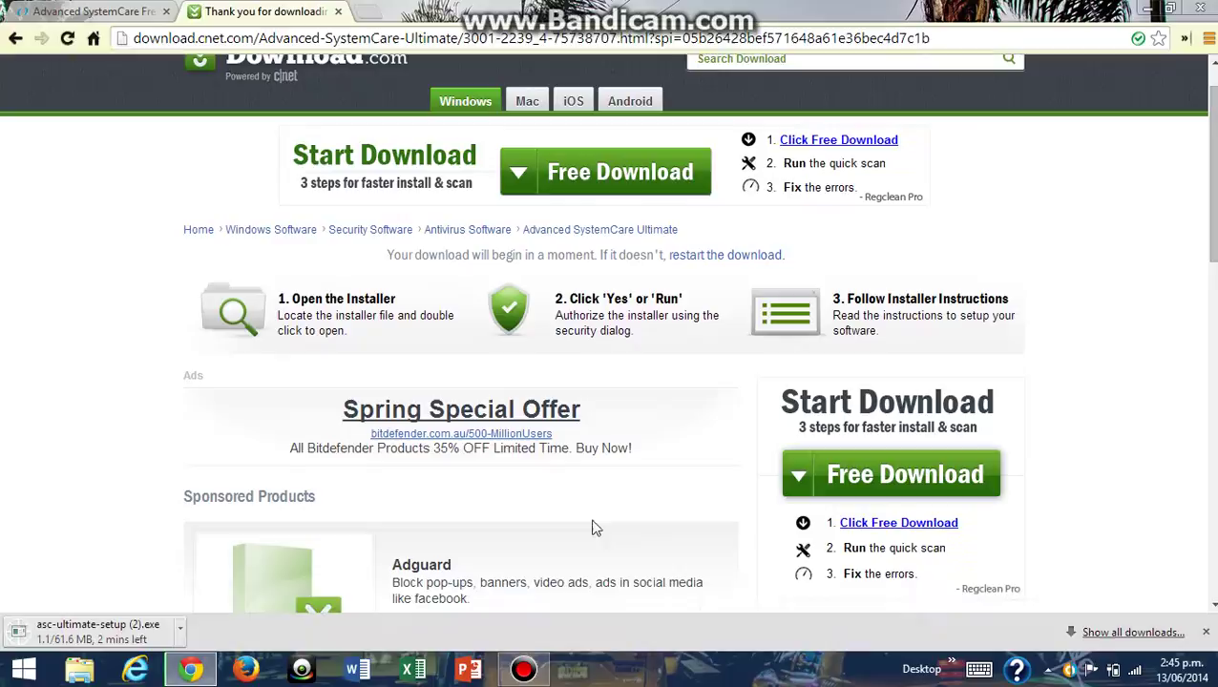
{"action": "left_click", "coordinate": [532, 671]}
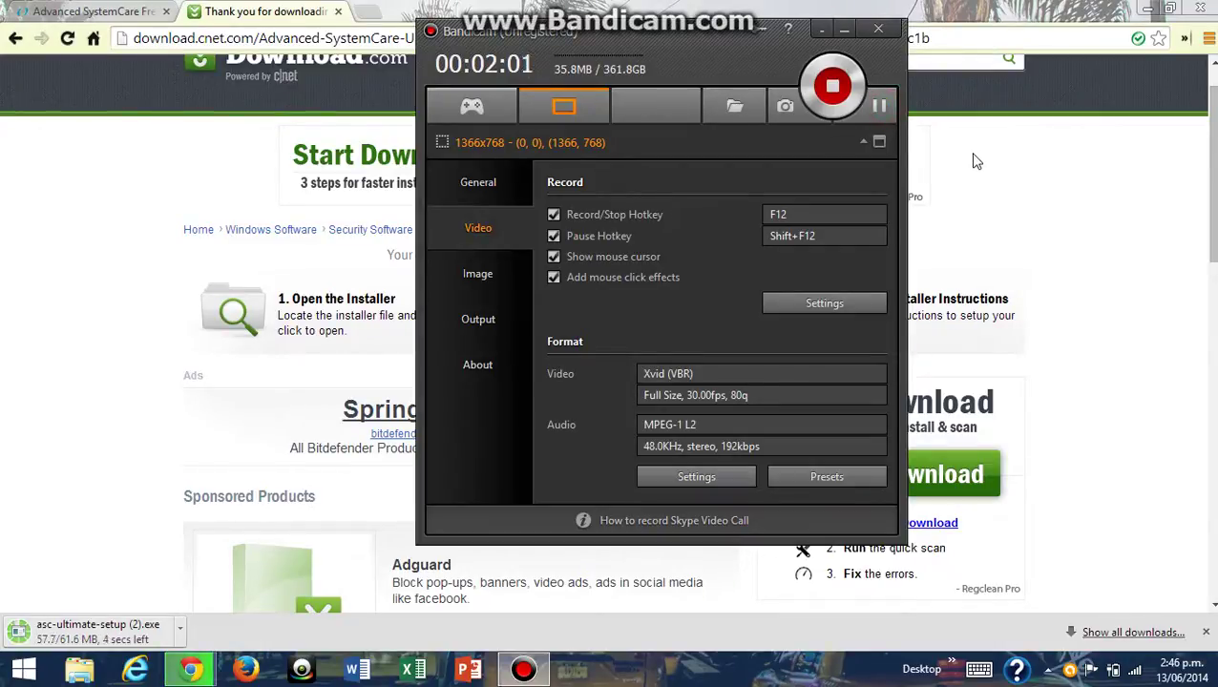
{"action": "left_click", "coordinate": [846, 32]}
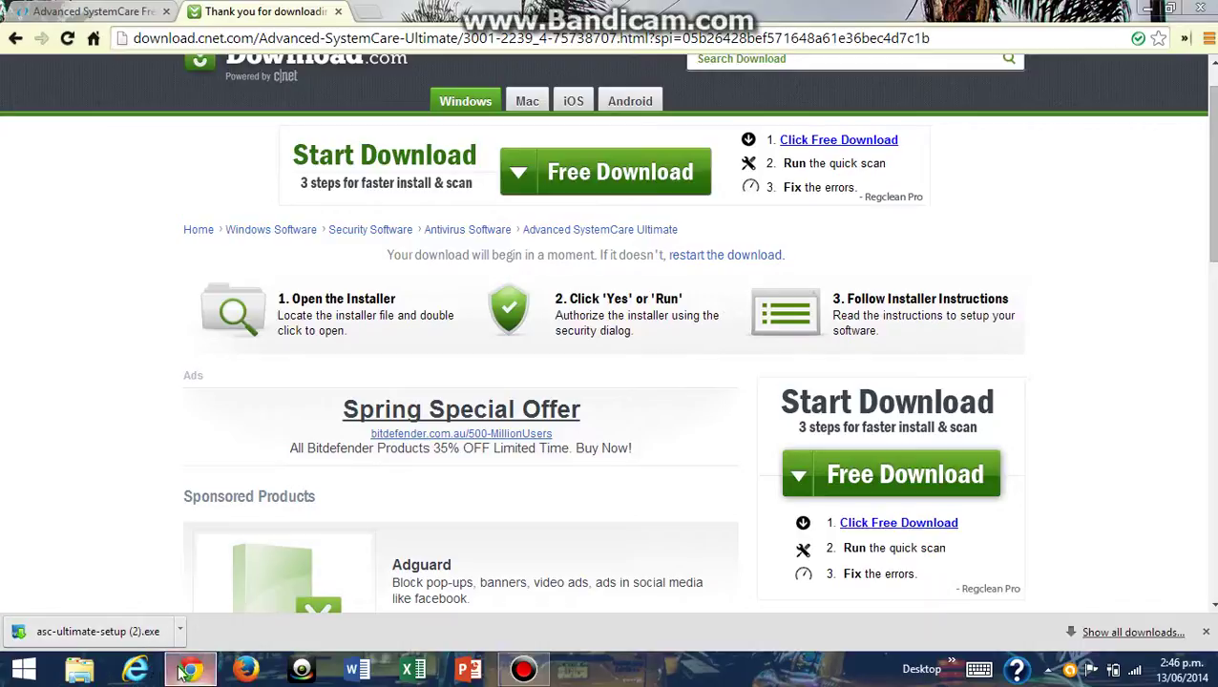
{"action": "mouse_move", "coordinate": [187, 668]}
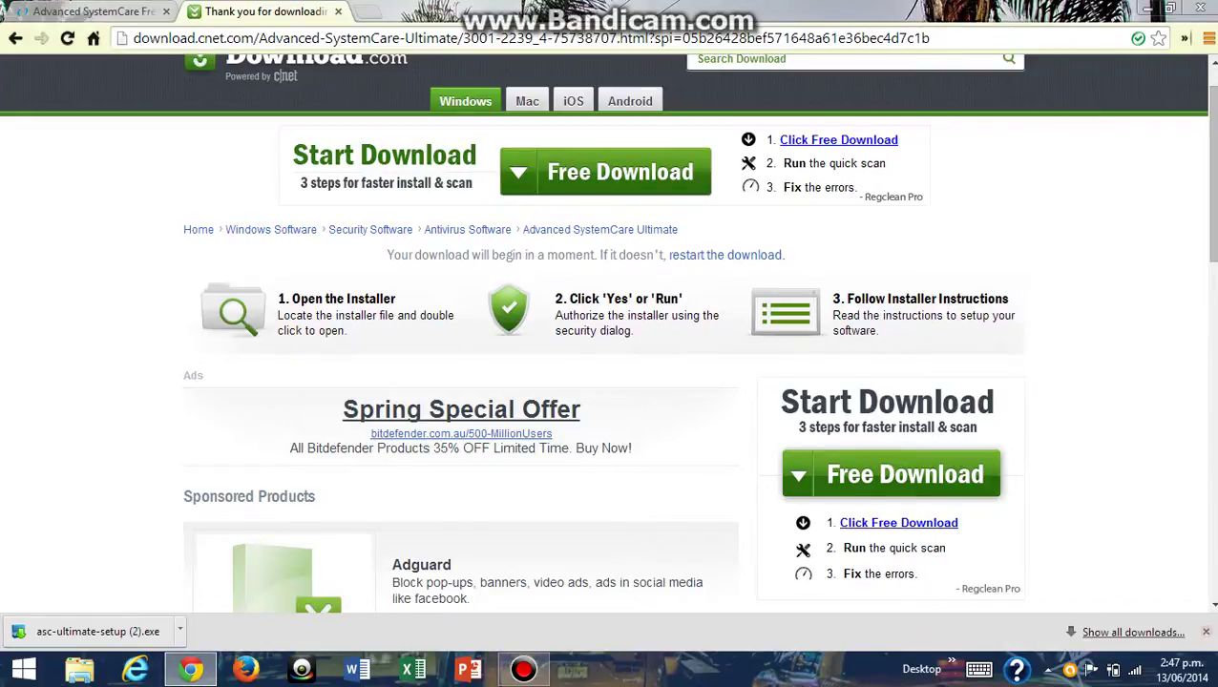
{"action": "mouse_move", "coordinate": [1205, 654]}
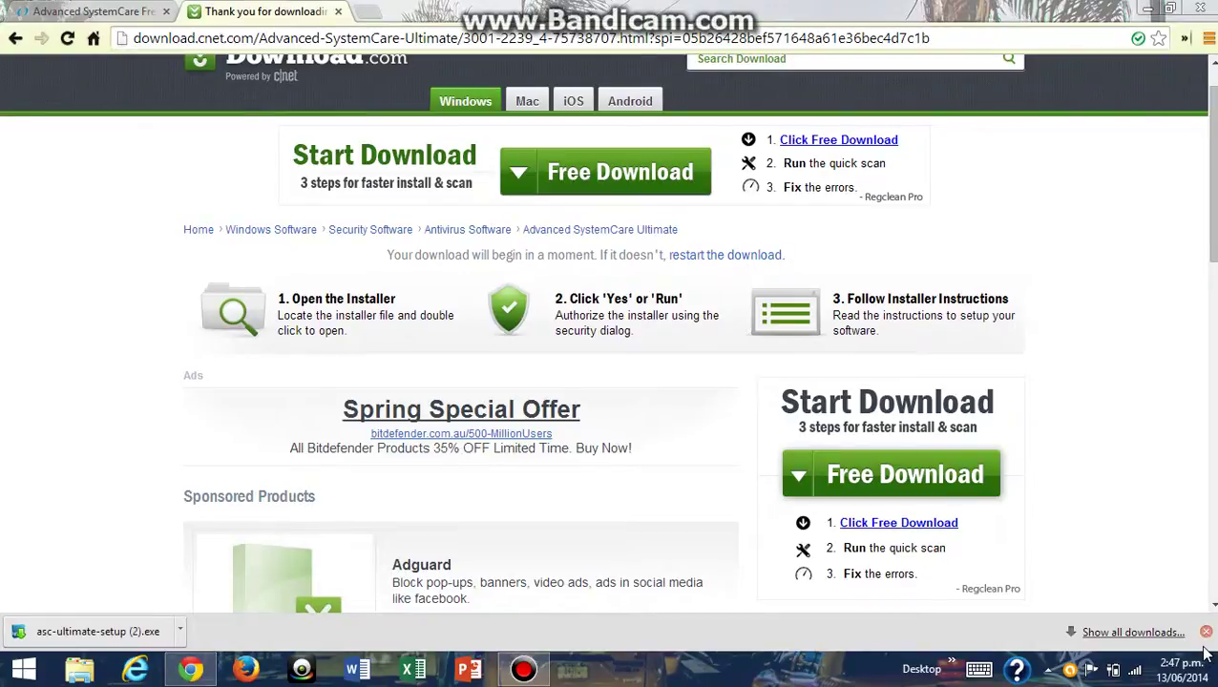
Search the computer for the downloaded installer with "asc-ul" and close the search without opening anything
{"action": "key", "text": "super+q"}
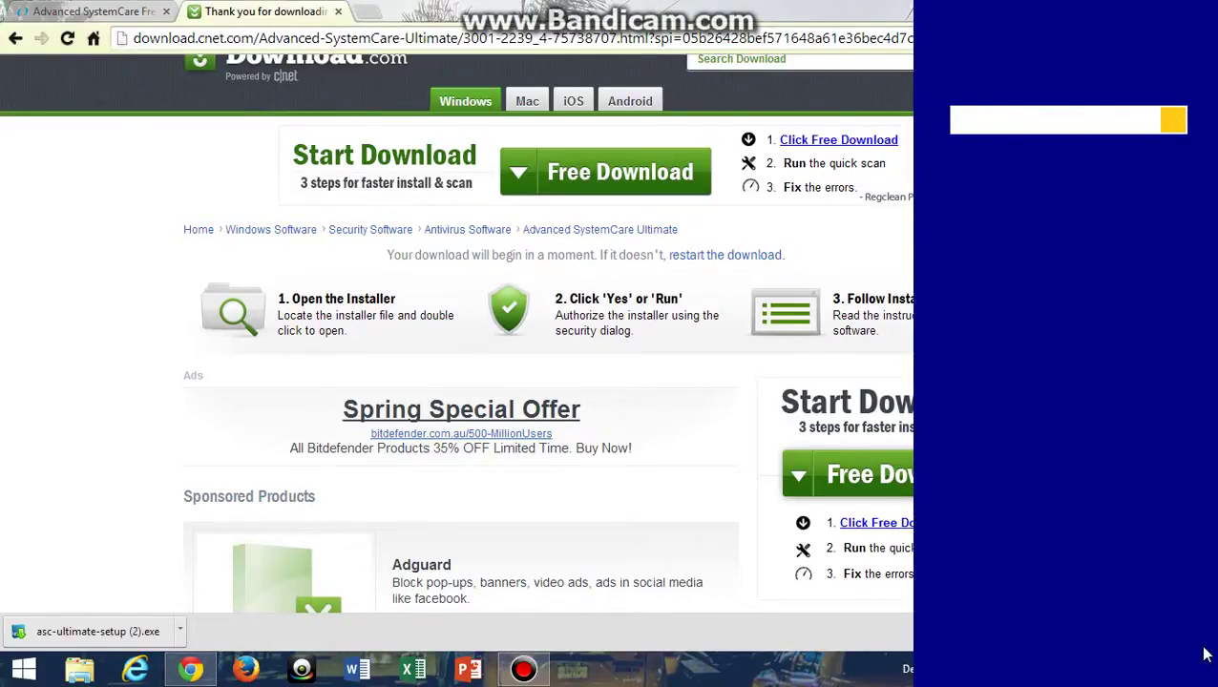
{"action": "type", "text": "asc"}
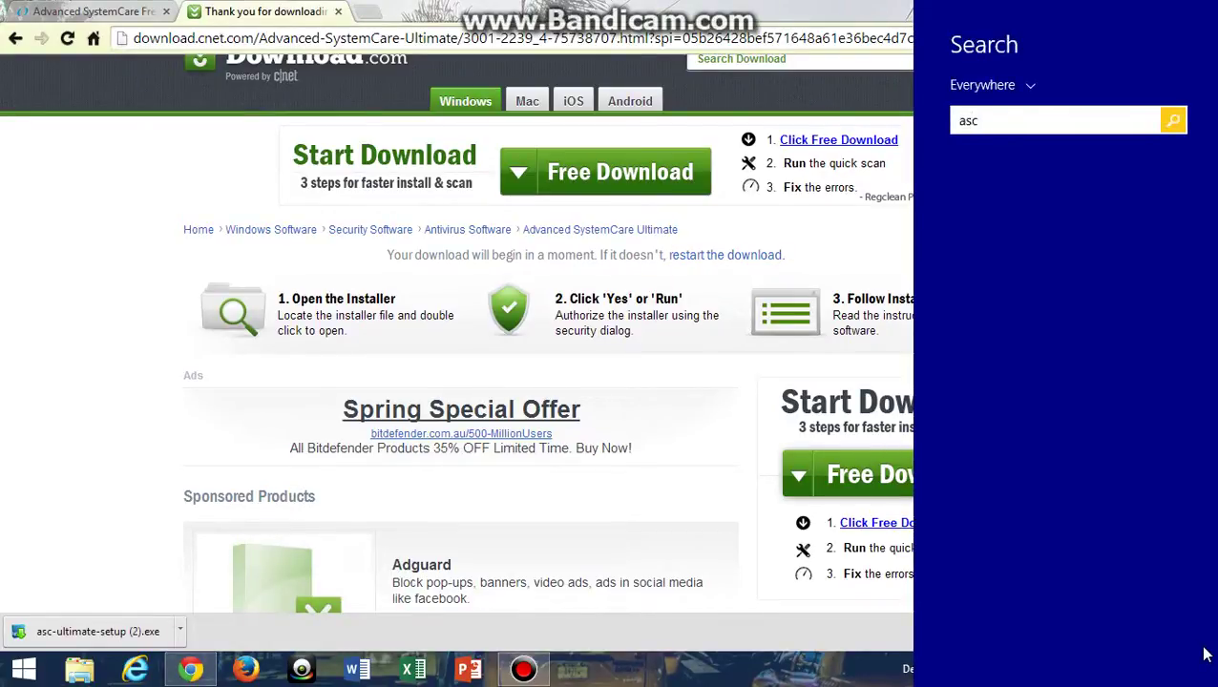
{"action": "type", "text": "-u"}
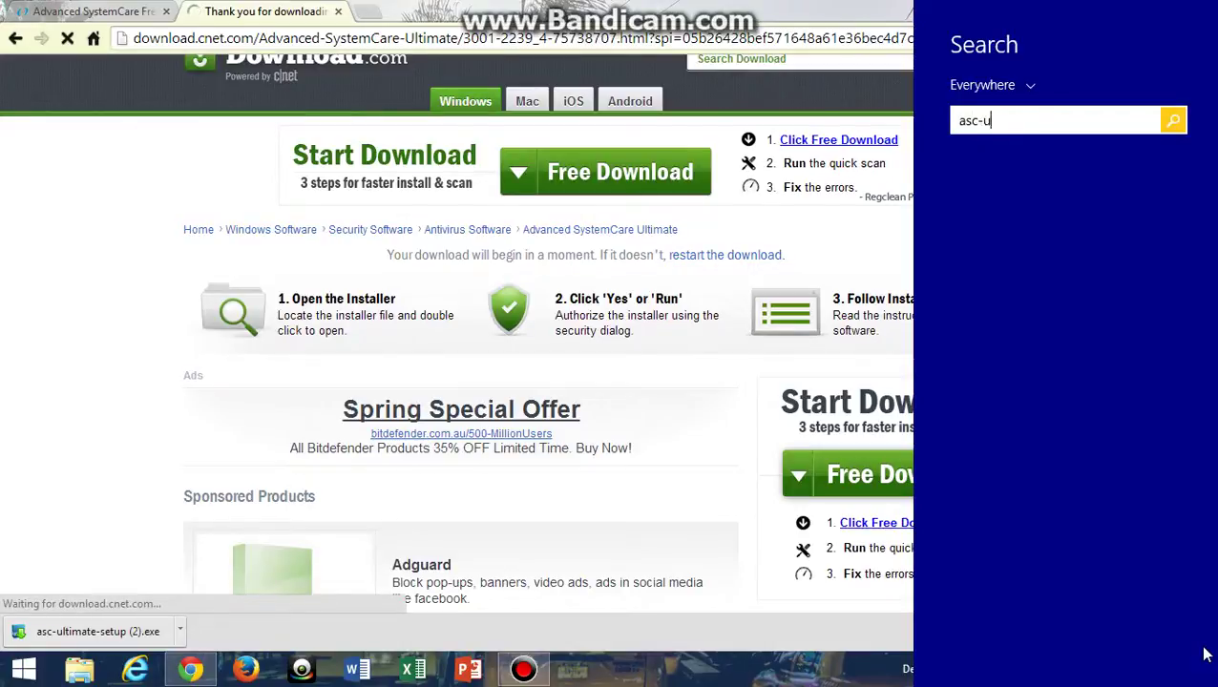
{"action": "type", "text": "litim"}
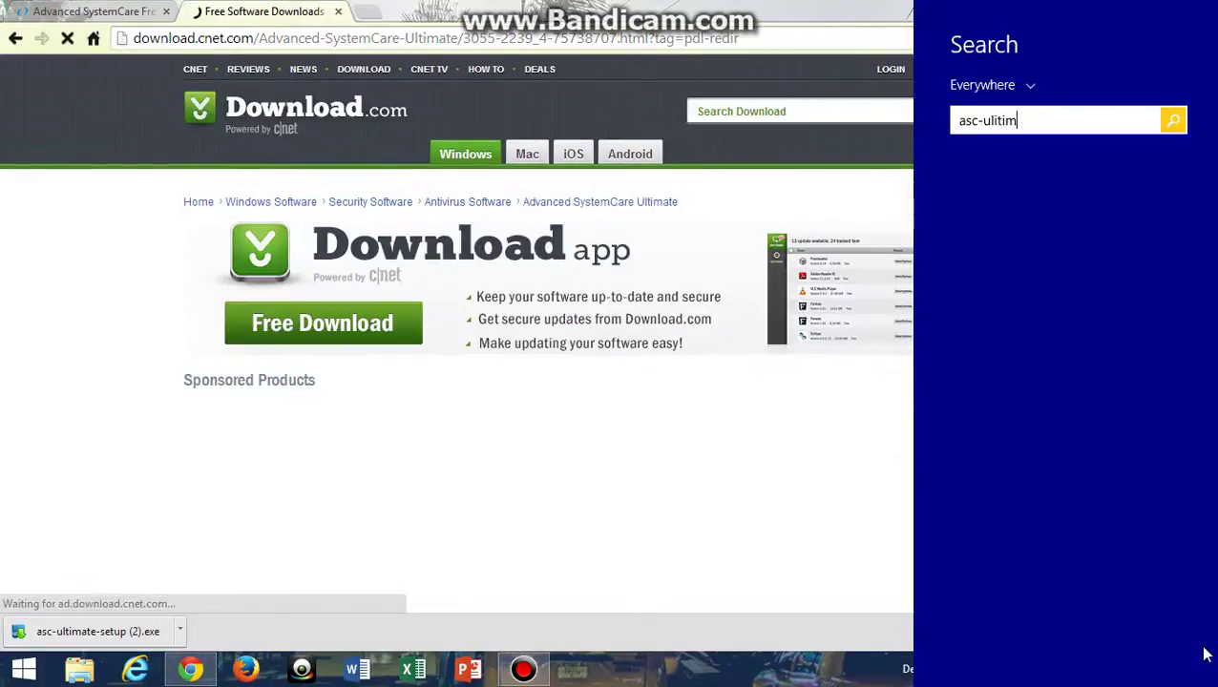
{"action": "type", "text": "ate"}
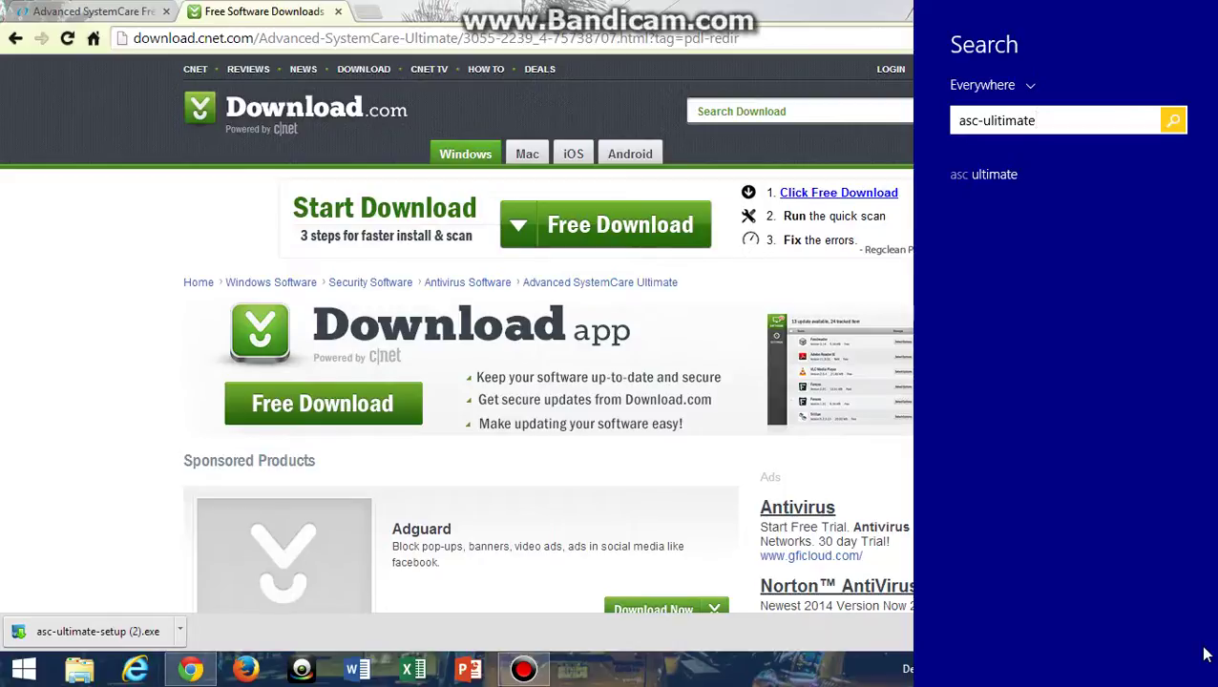
{"action": "key", "text": "BackSpace"}
{"action": "key", "text": "BackSpace"}
{"action": "key", "text": "BackSpace"}
{"action": "key", "text": "BackSpace"}
{"action": "key", "text": "BackSpace"}
{"action": "type", "text": "tima"}
{"action": "key", "text": "BackSpace"}
{"action": "key", "text": "BackSpace"}
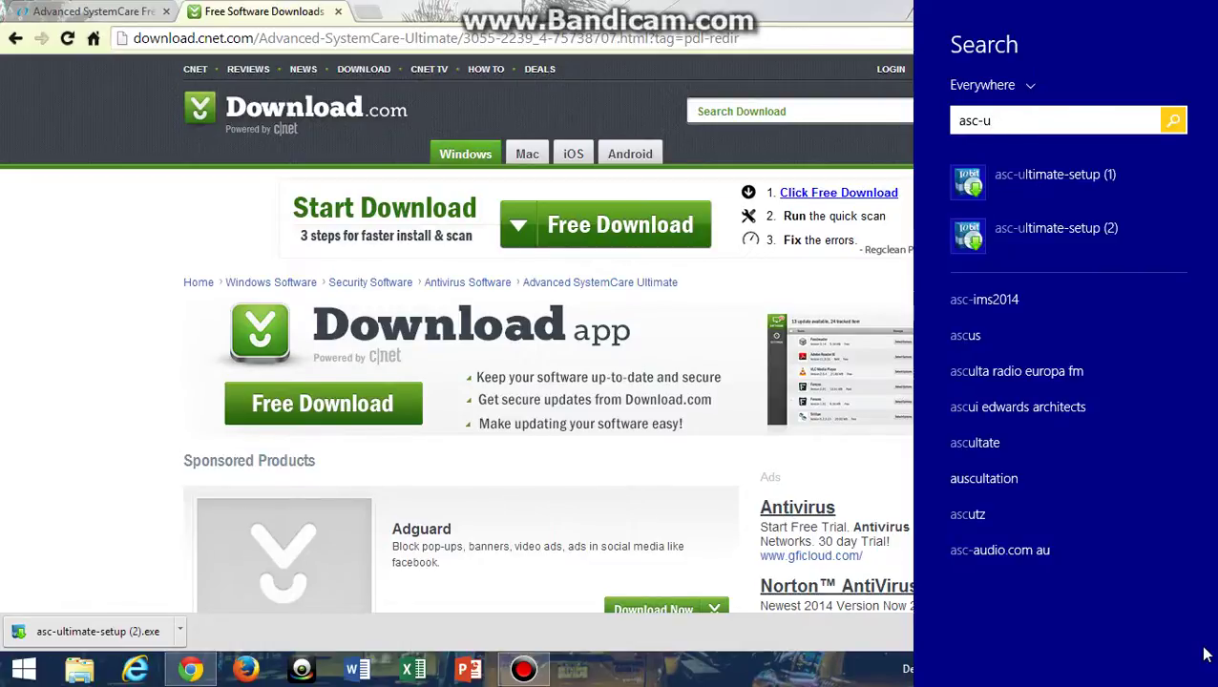
{"action": "type", "text": "y"}
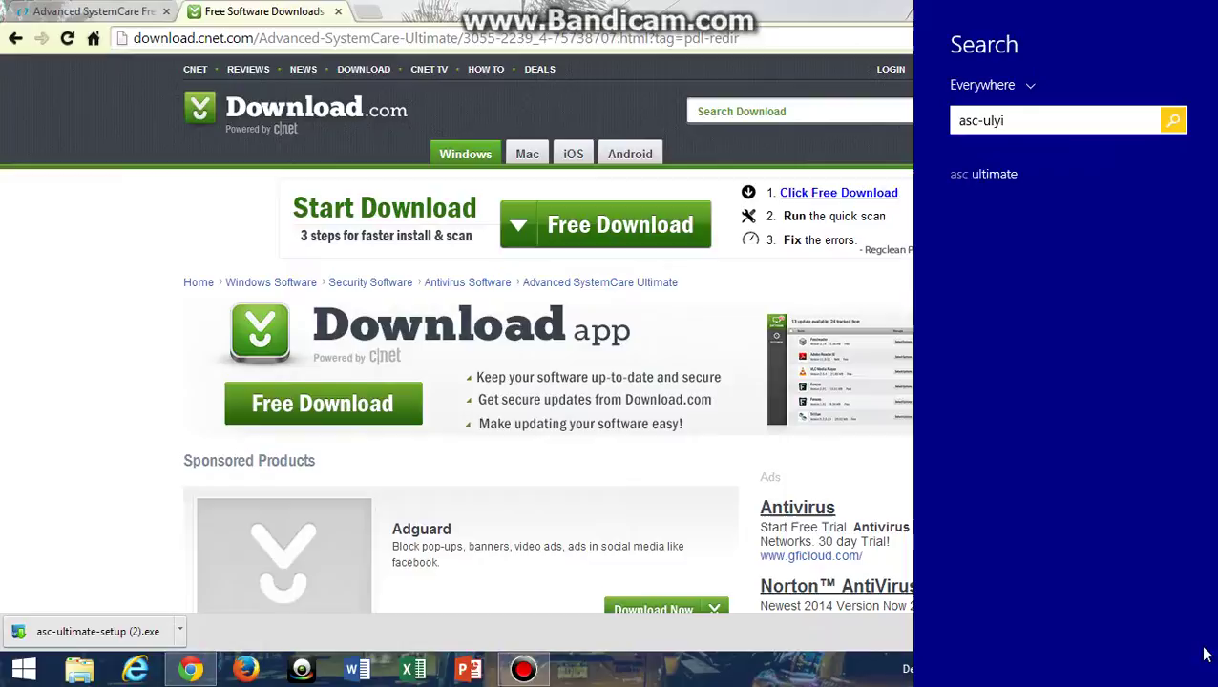
{"action": "key", "text": "BackSpace"}
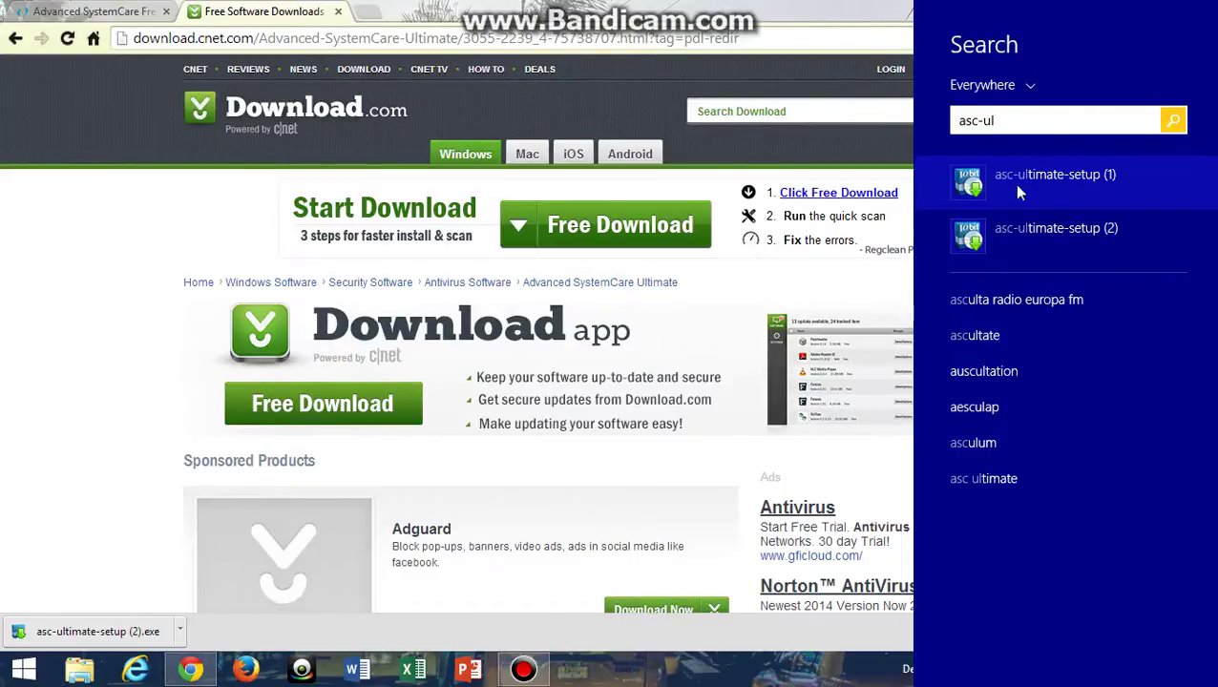
{"action": "left_click", "coordinate": [858, 286]}
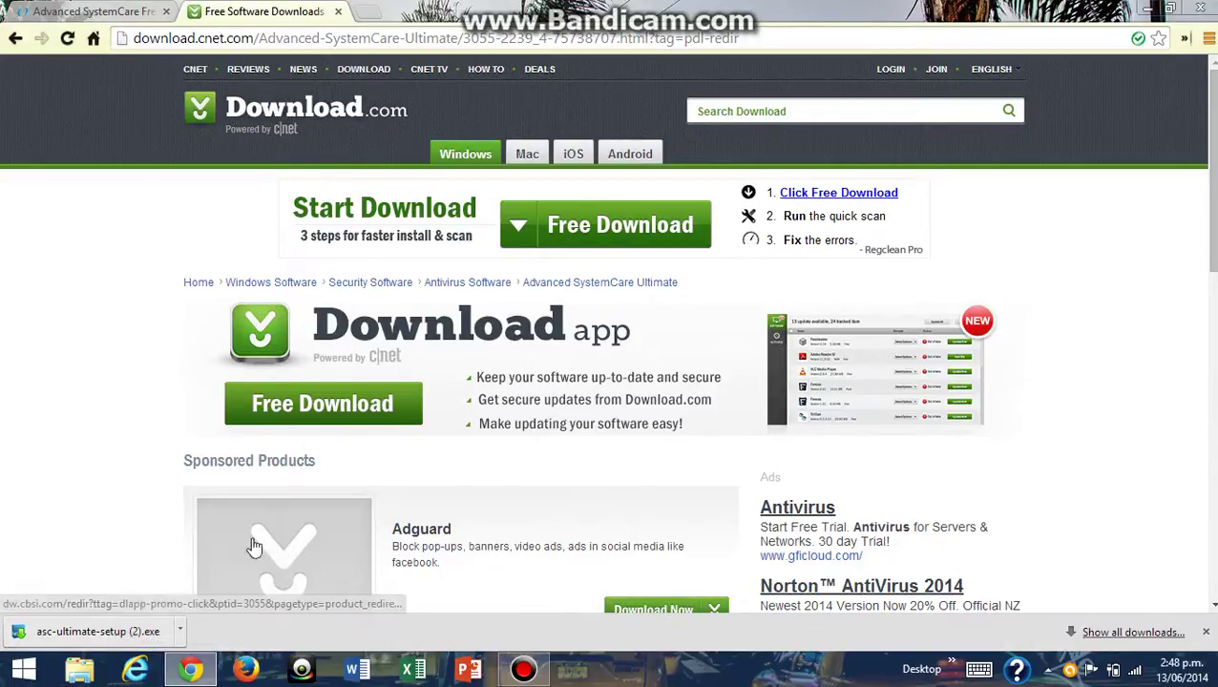
Run the downloaded asc-ultimate-setup (2).exe and bring its setup wizard into view
{"action": "left_click", "coordinate": [97, 633]}
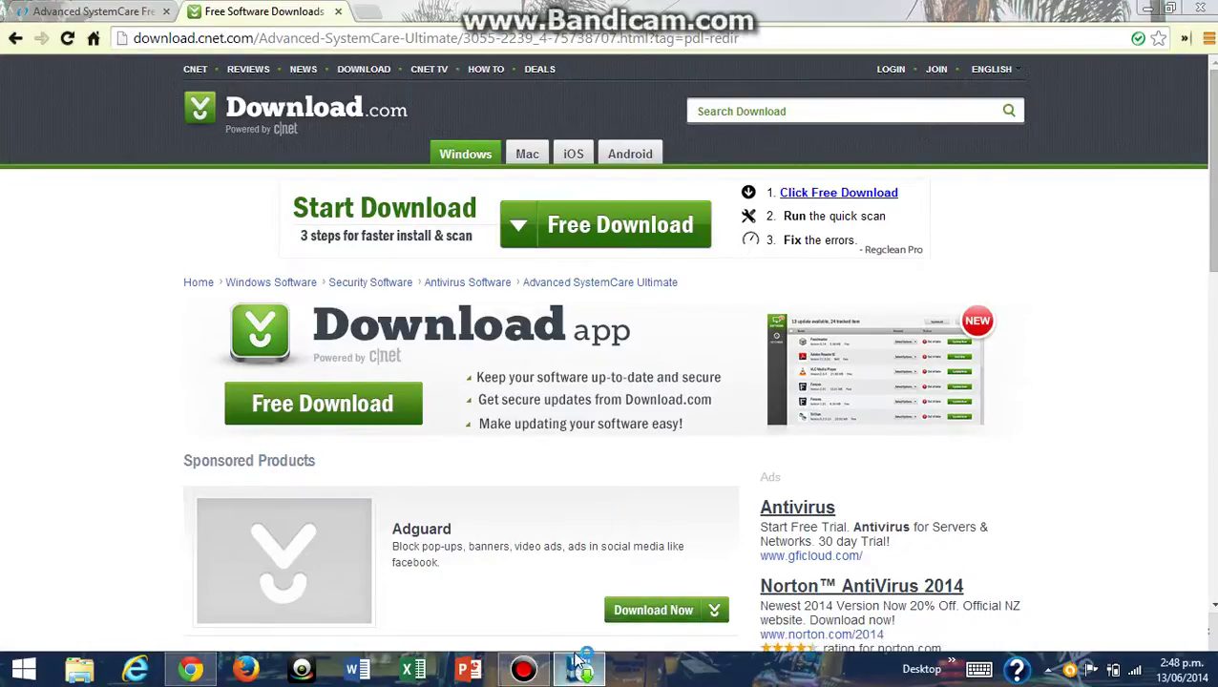
{"action": "mouse_move", "coordinate": [580, 661]}
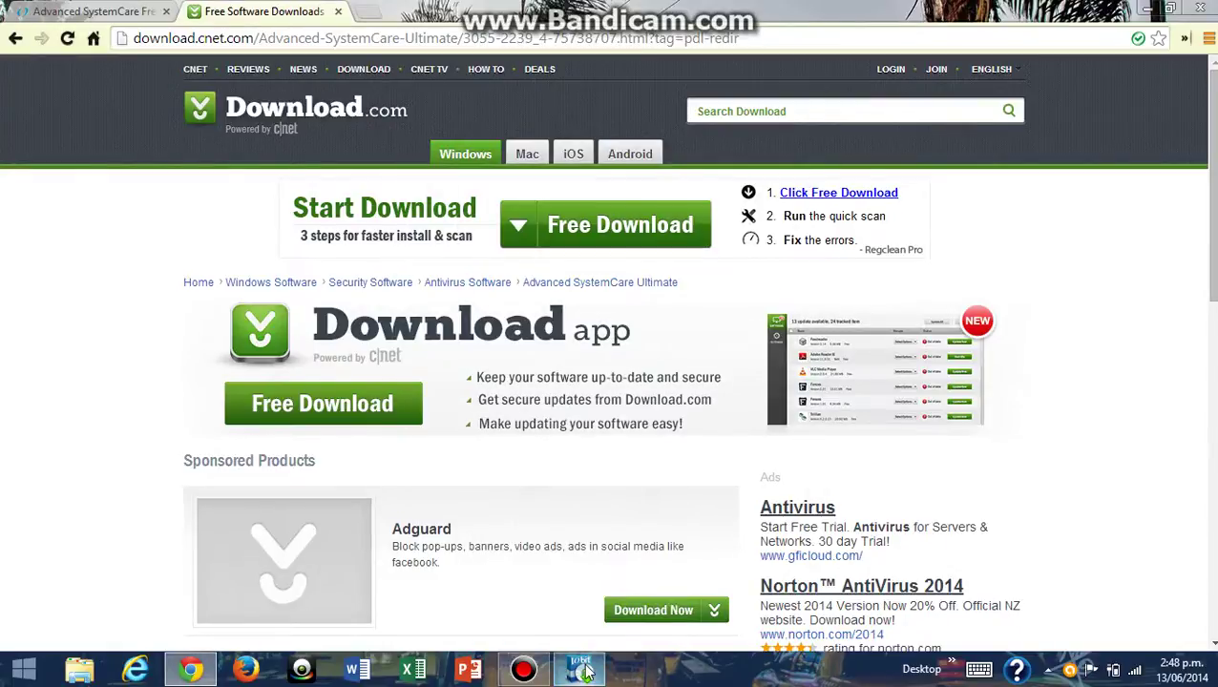
{"action": "left_click", "coordinate": [583, 575]}
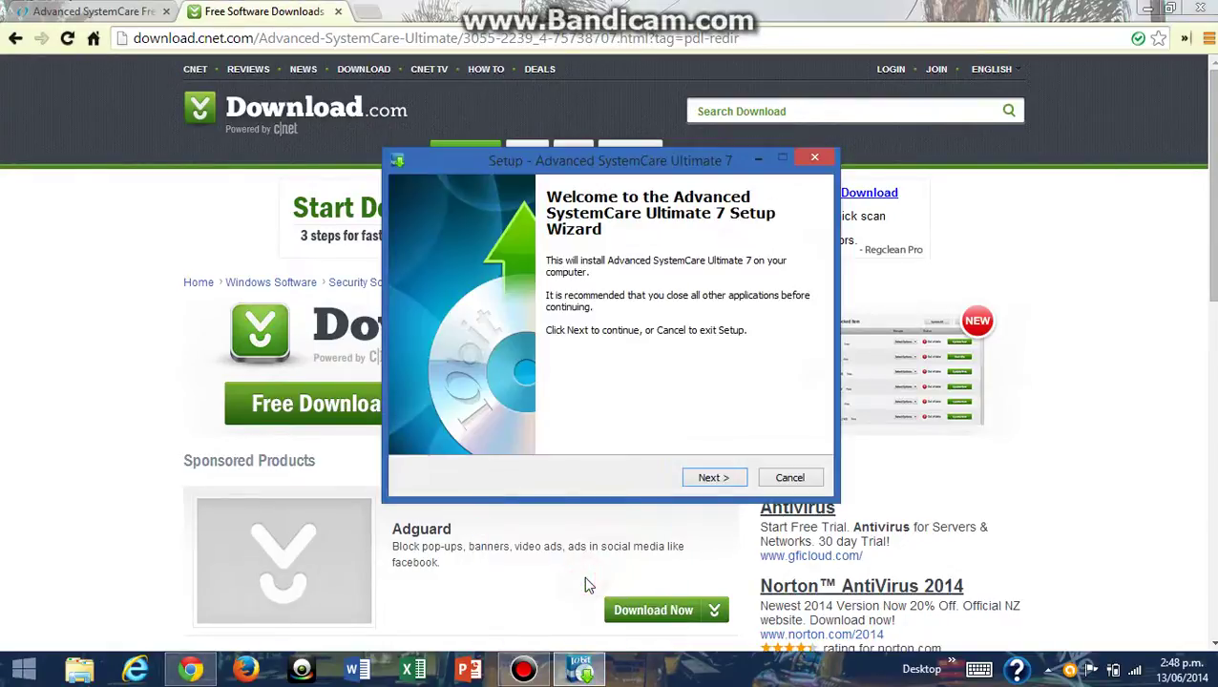
Accept the license agreement and install Advanced SystemCare Ultimate 7 into the existing default folder with a desktop icon
{"action": "left_click", "coordinate": [711, 479]}
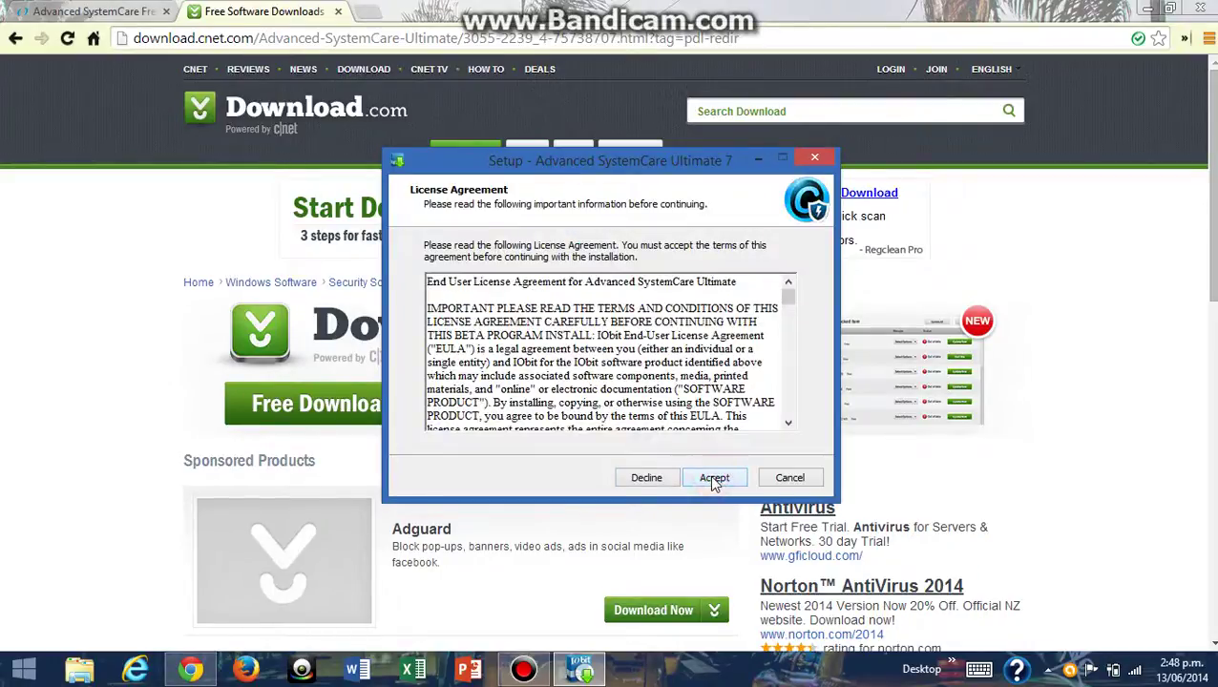
{"action": "left_click", "coordinate": [714, 480]}
{"action": "left_click", "coordinate": [714, 479]}
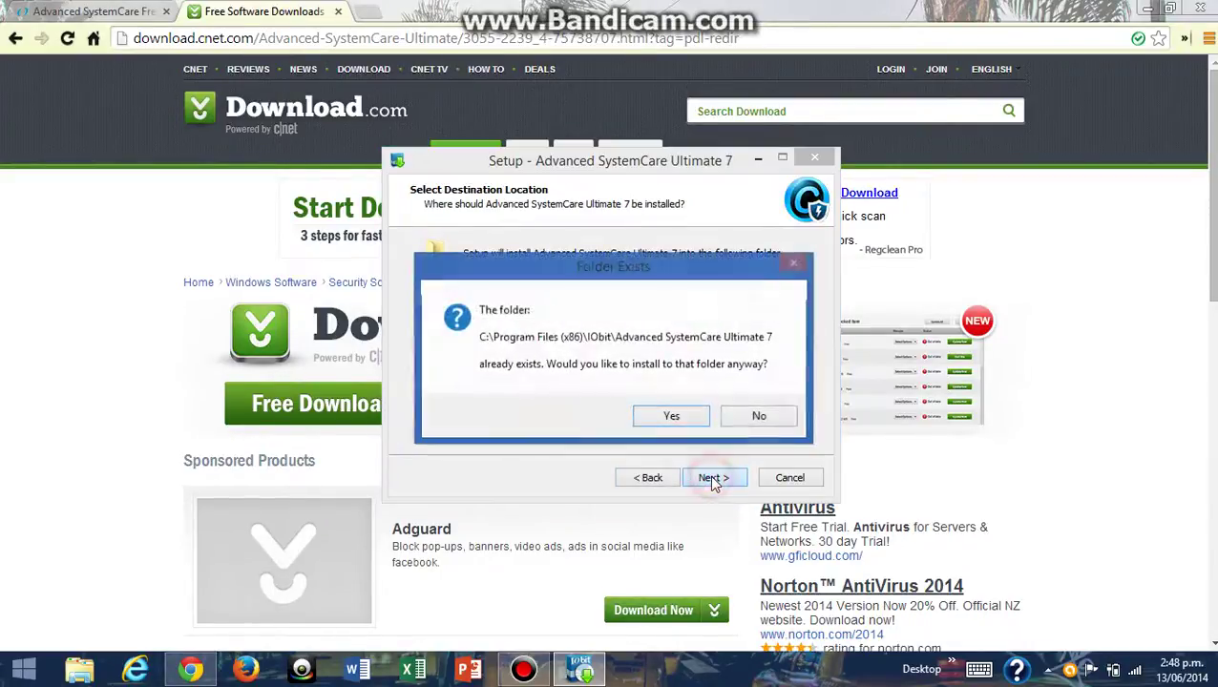
{"action": "left_click", "coordinate": [695, 418]}
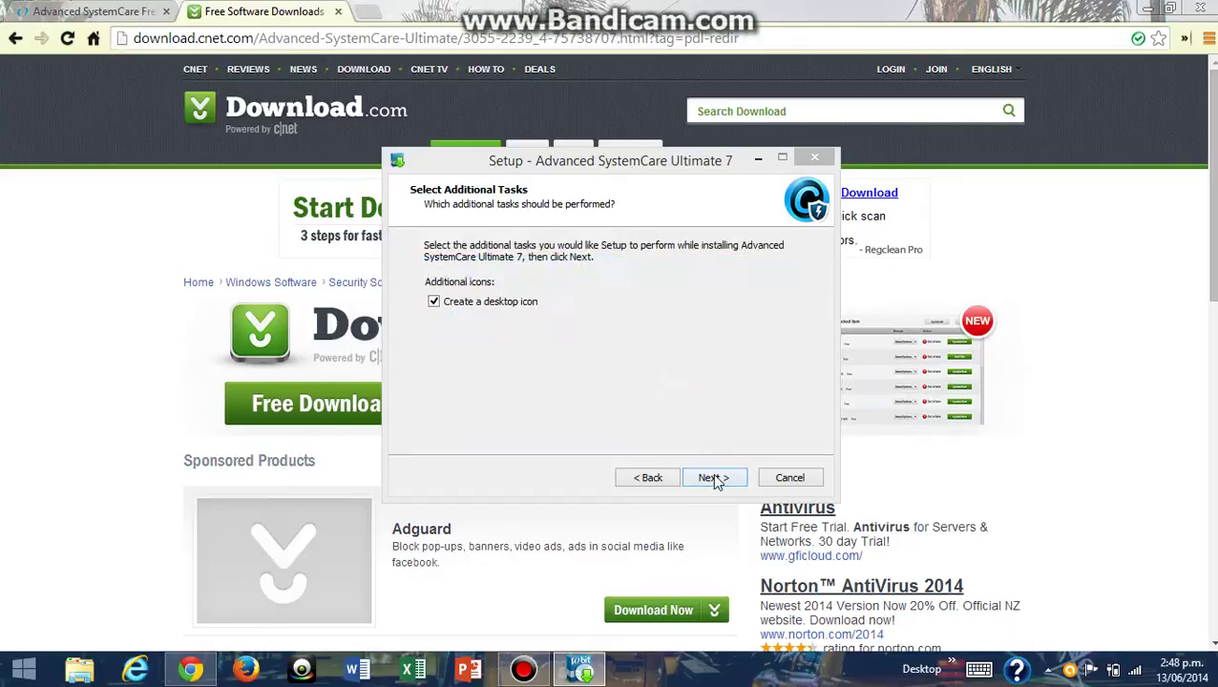
{"action": "left_click", "coordinate": [712, 474]}
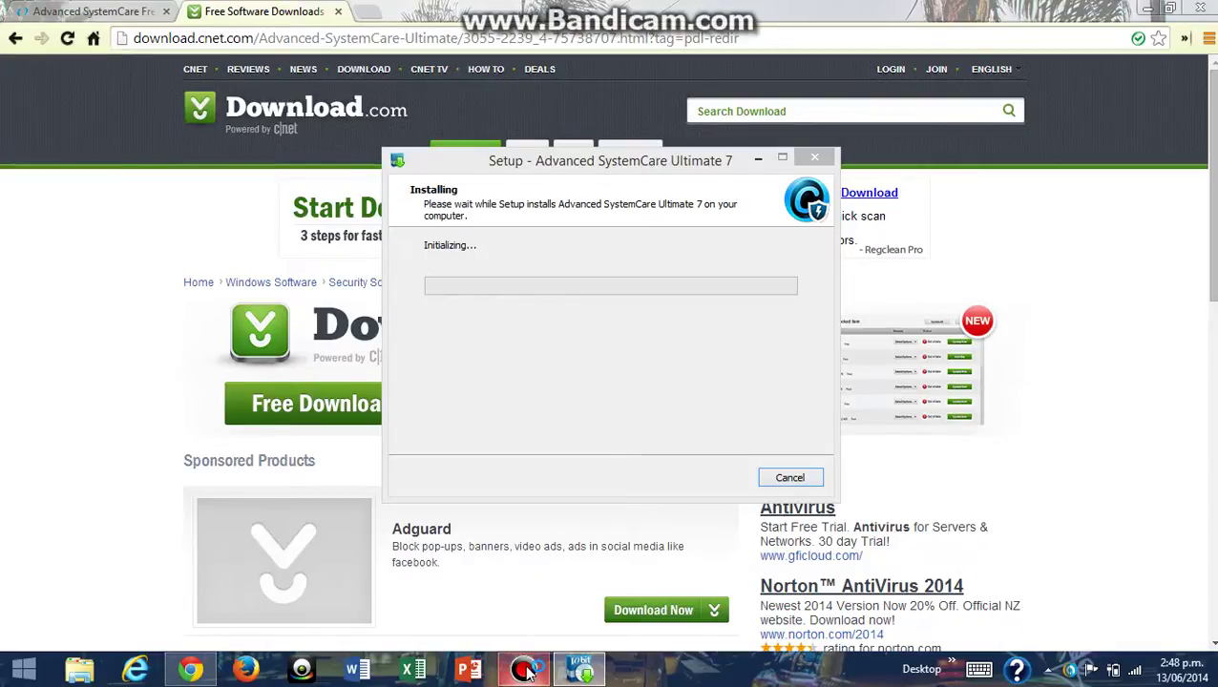
{"action": "mouse_move", "coordinate": [523, 670]}
{"action": "mouse_move", "coordinate": [526, 605]}
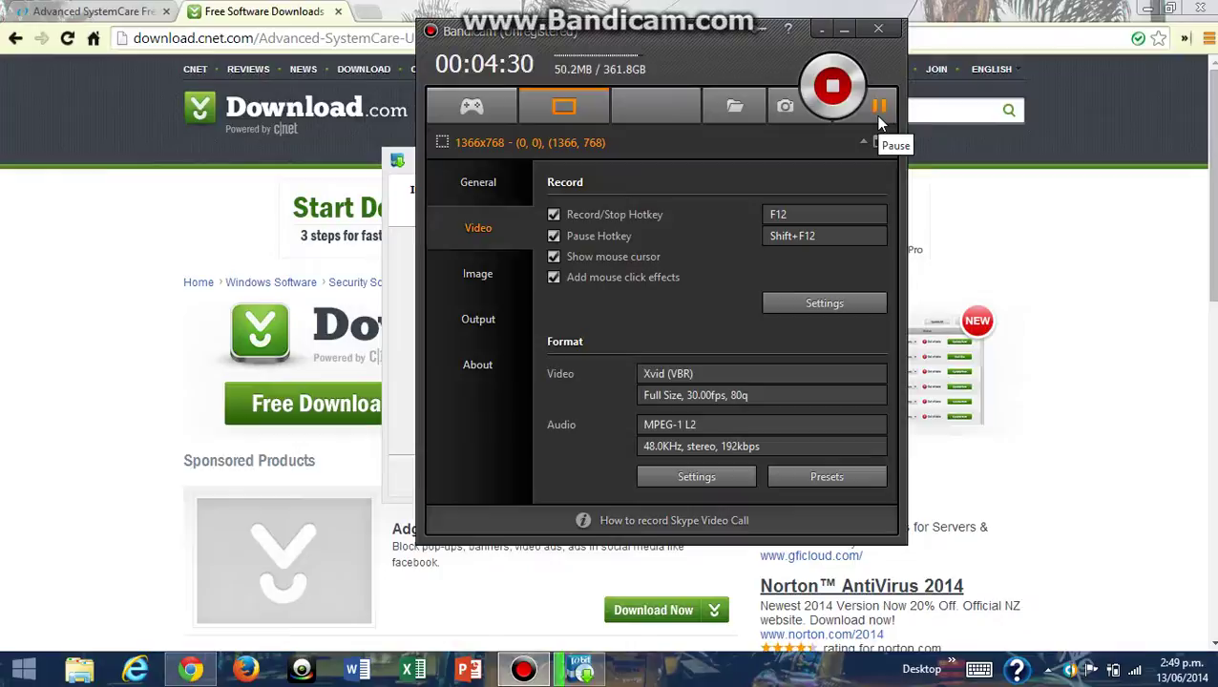
{"action": "left_click", "coordinate": [846, 32]}
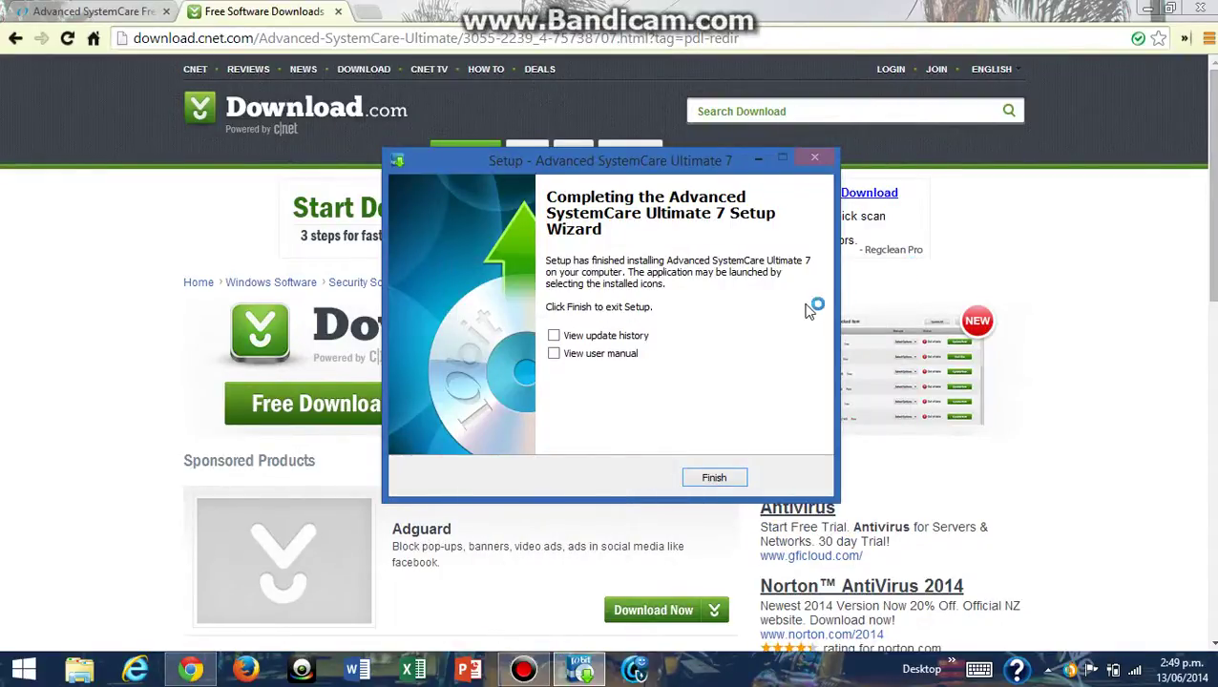
Finish the setup wizard and complete the welcome tutorial, keeping the Classic skin and English as the default language
{"action": "left_click", "coordinate": [739, 479]}
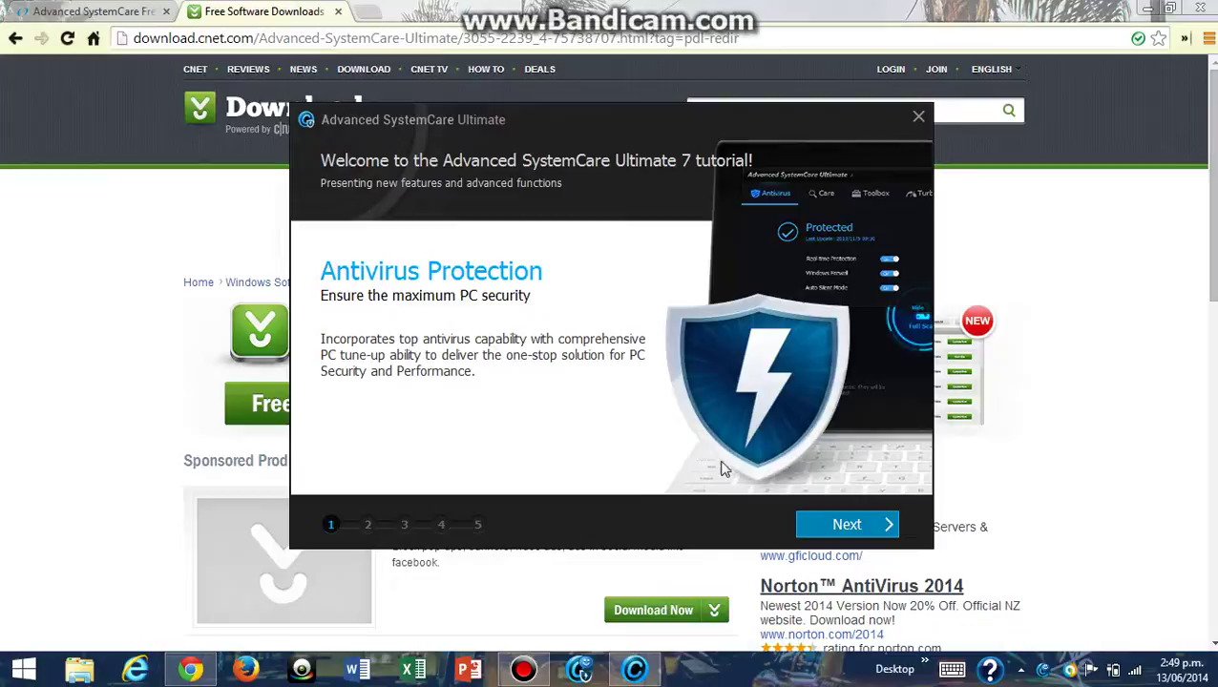
{"action": "left_click", "coordinate": [836, 524]}
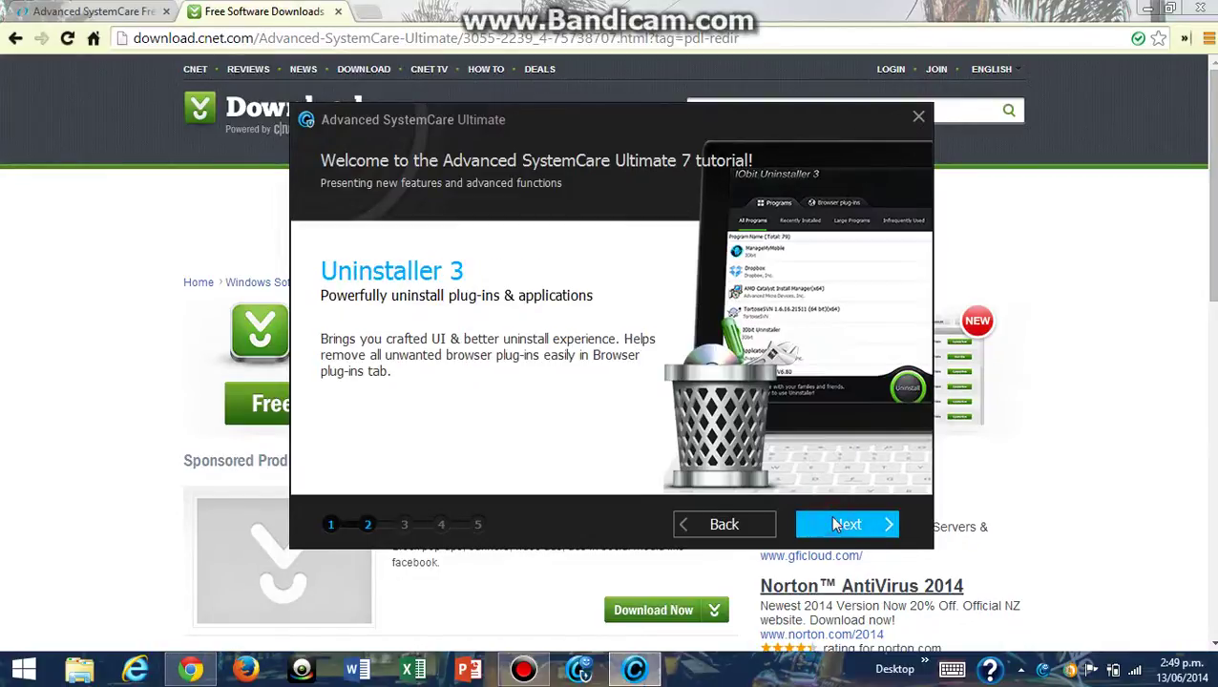
{"action": "left_click", "coordinate": [836, 524]}
{"action": "left_click", "coordinate": [836, 524]}
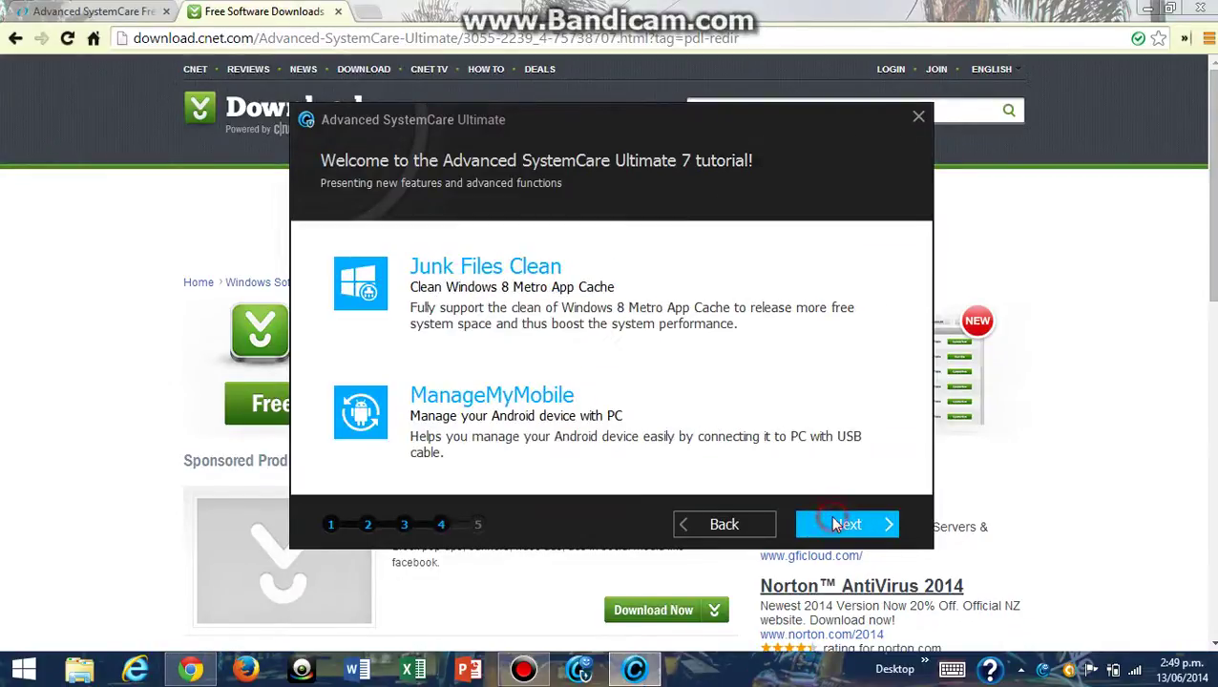
{"action": "left_click", "coordinate": [836, 524]}
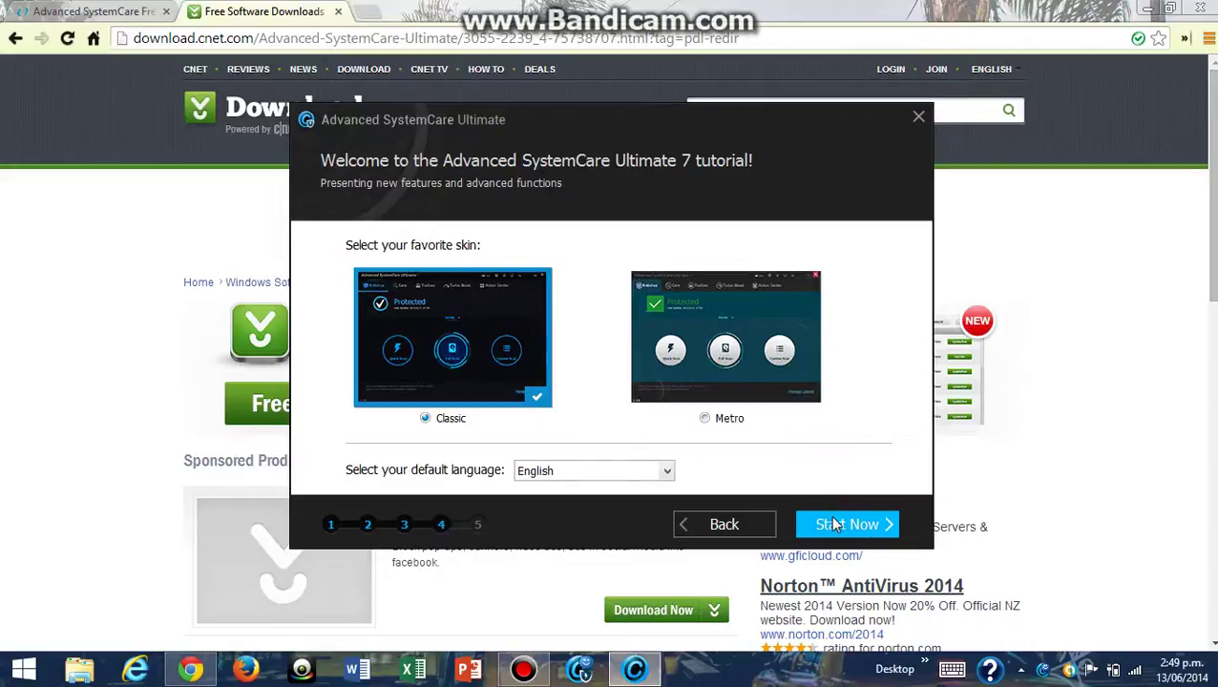
{"action": "left_click", "coordinate": [836, 524]}
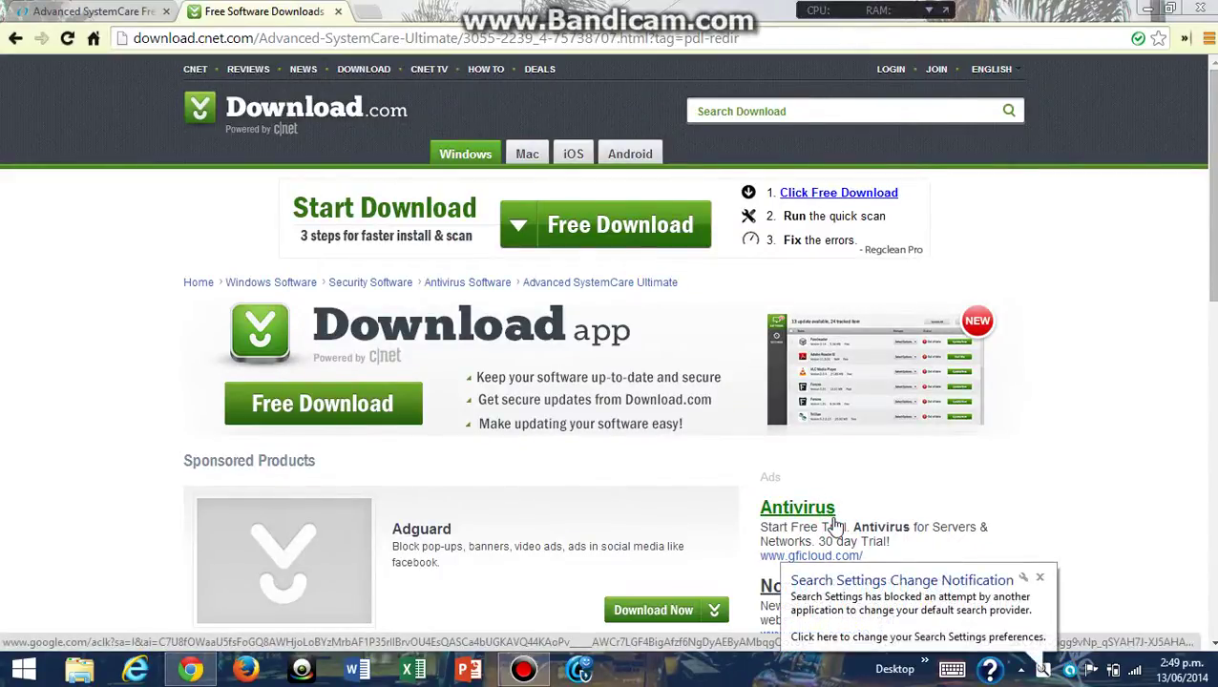
{"action": "left_click", "coordinate": [1041, 577]}
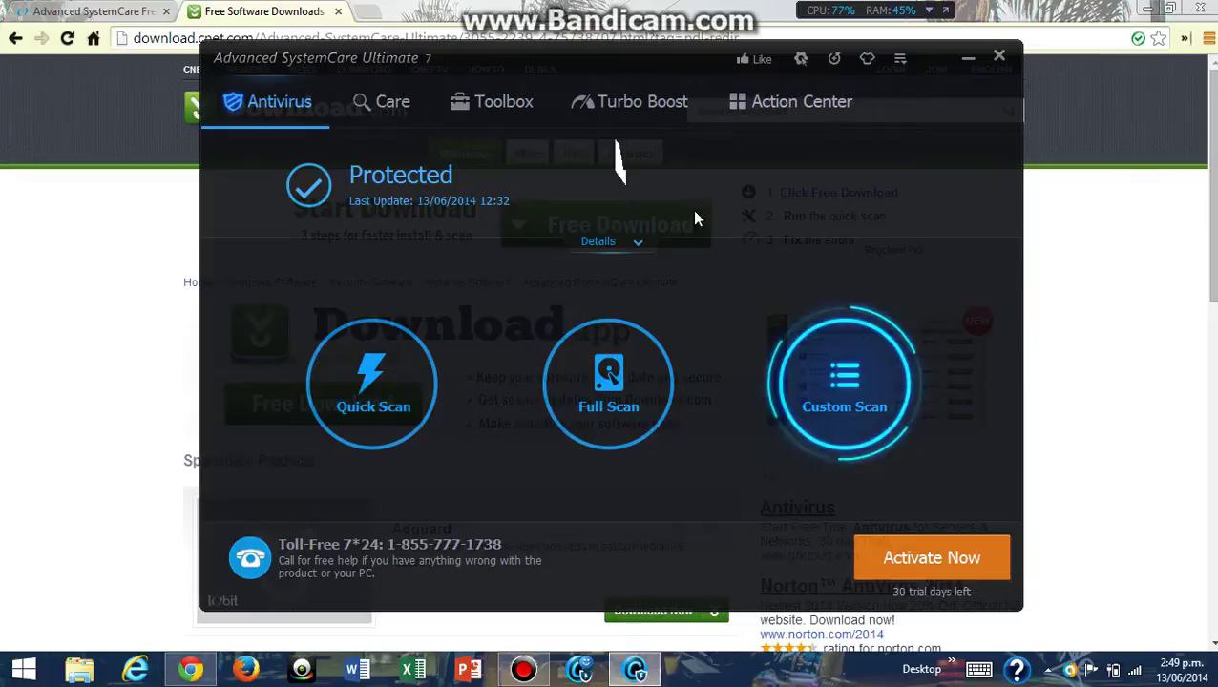
Look through the Care scan options, the Toolbox utilities and the Turbo Boost page
{"action": "left_click", "coordinate": [399, 103]}
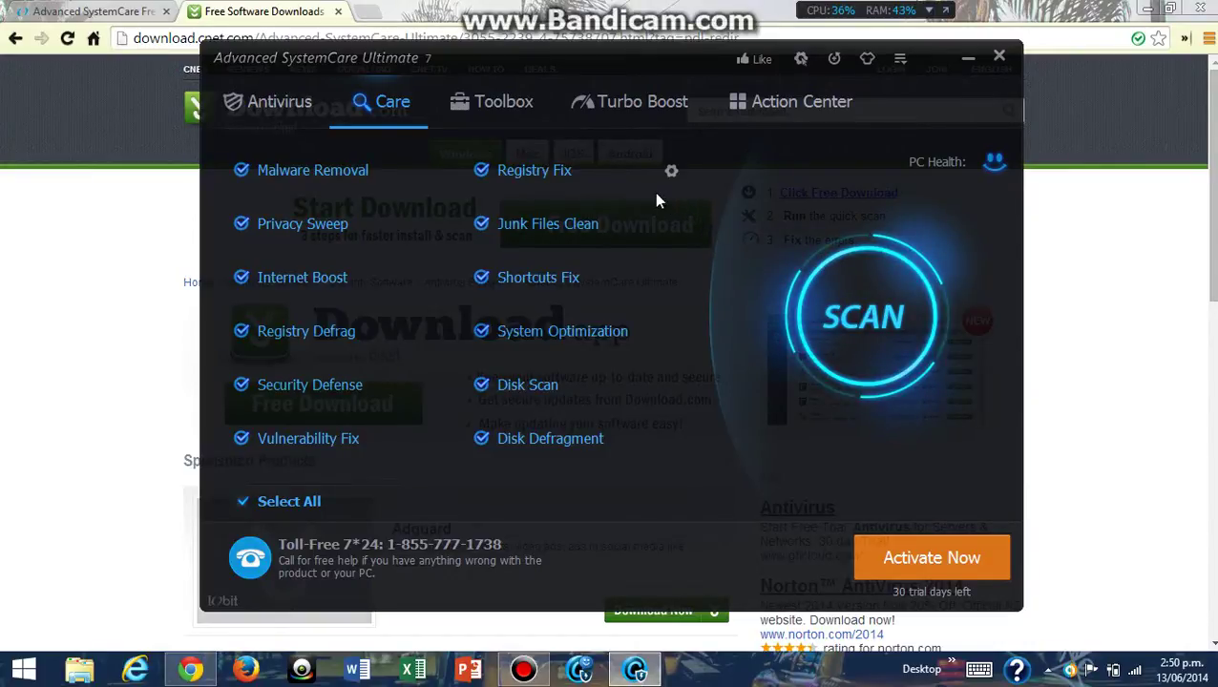
{"action": "left_click", "coordinate": [500, 113]}
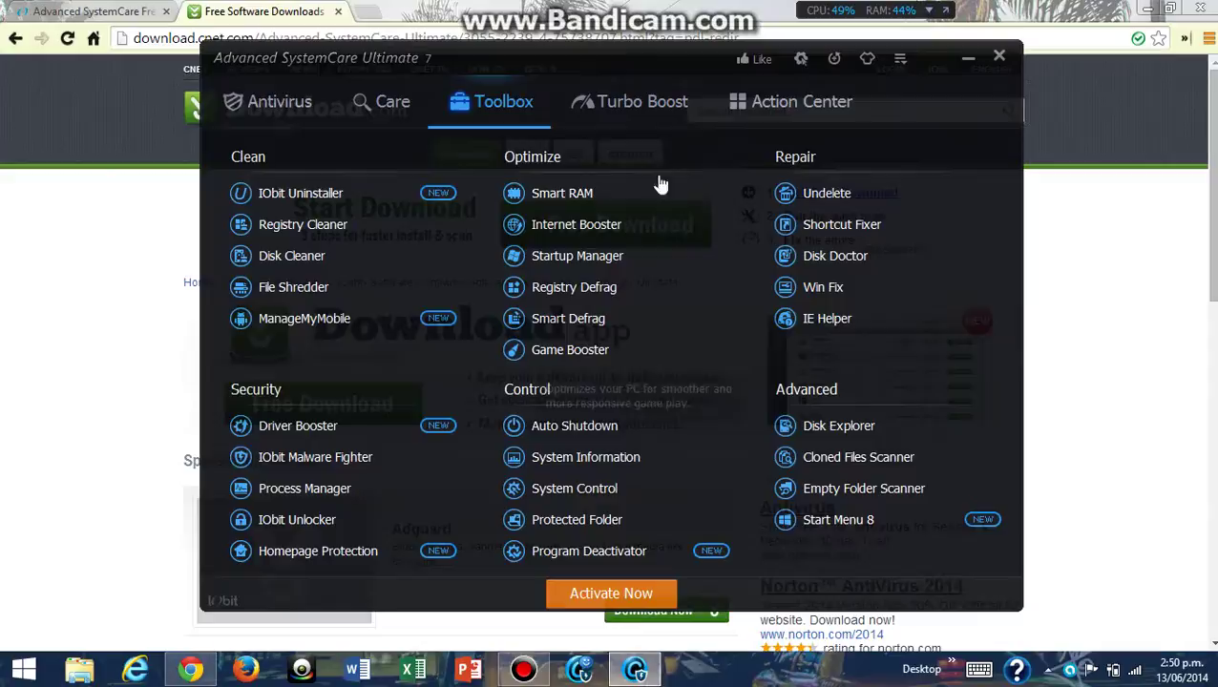
{"action": "left_click", "coordinate": [643, 102]}
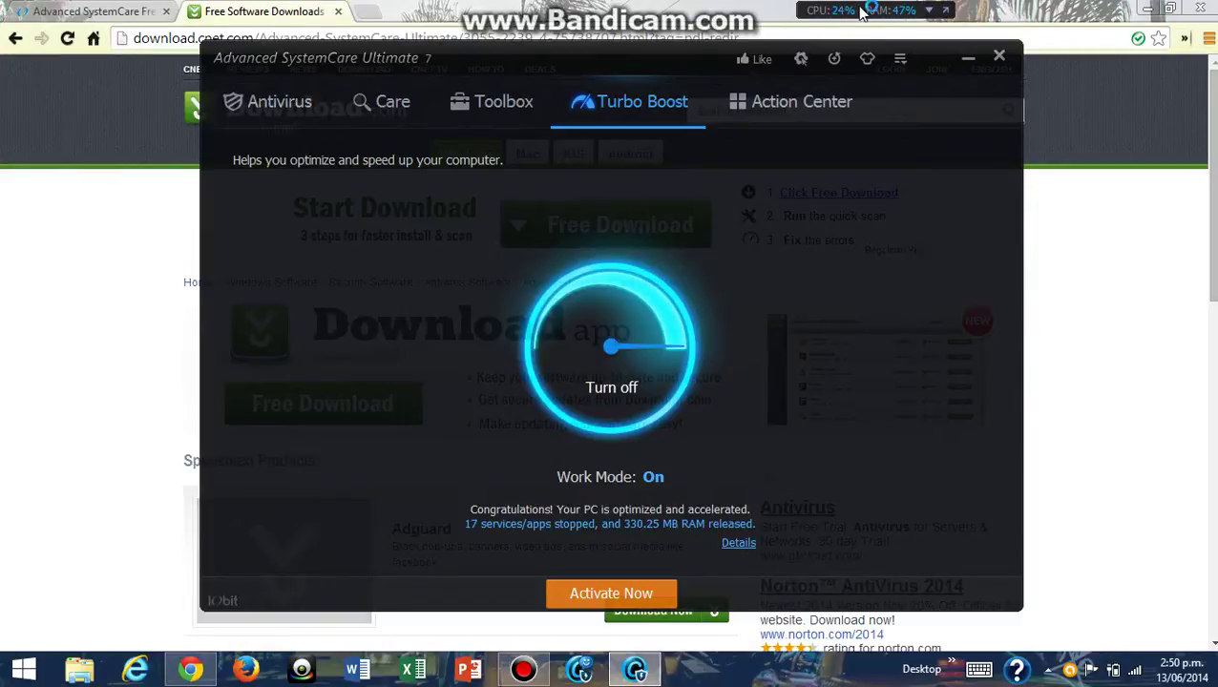
Move the CPU and RAM monitor widget to the screen's upper-right corner and expand it into the full Performance Monitor
{"action": "left_click_drag", "start_coordinate": [862, 12], "coordinate": [951, 11]}
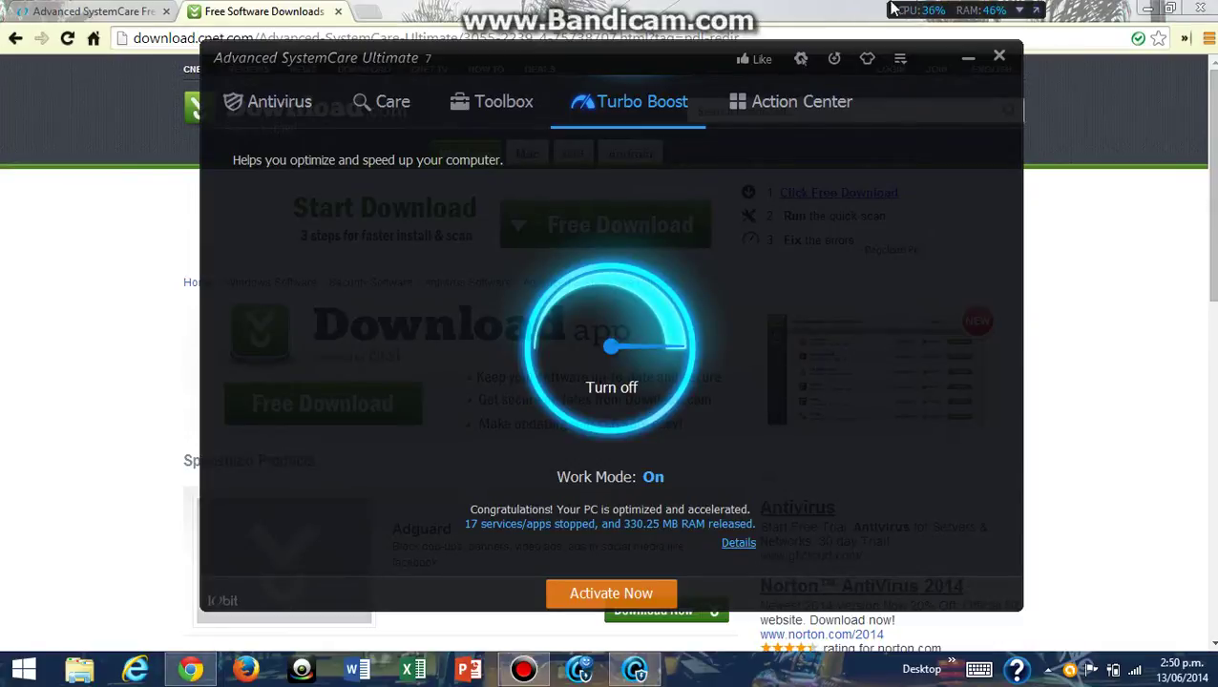
{"action": "left_click_drag", "start_coordinate": [960, 12], "coordinate": [1170, 13]}
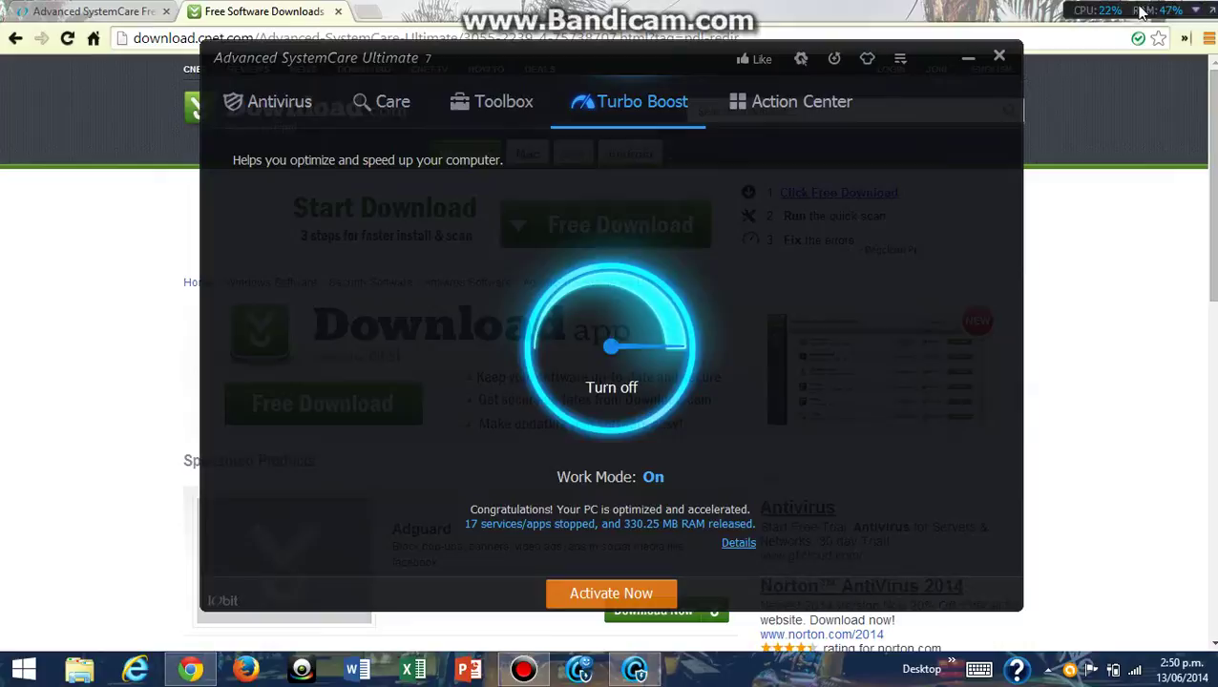
{"action": "left_click", "coordinate": [1211, 12]}
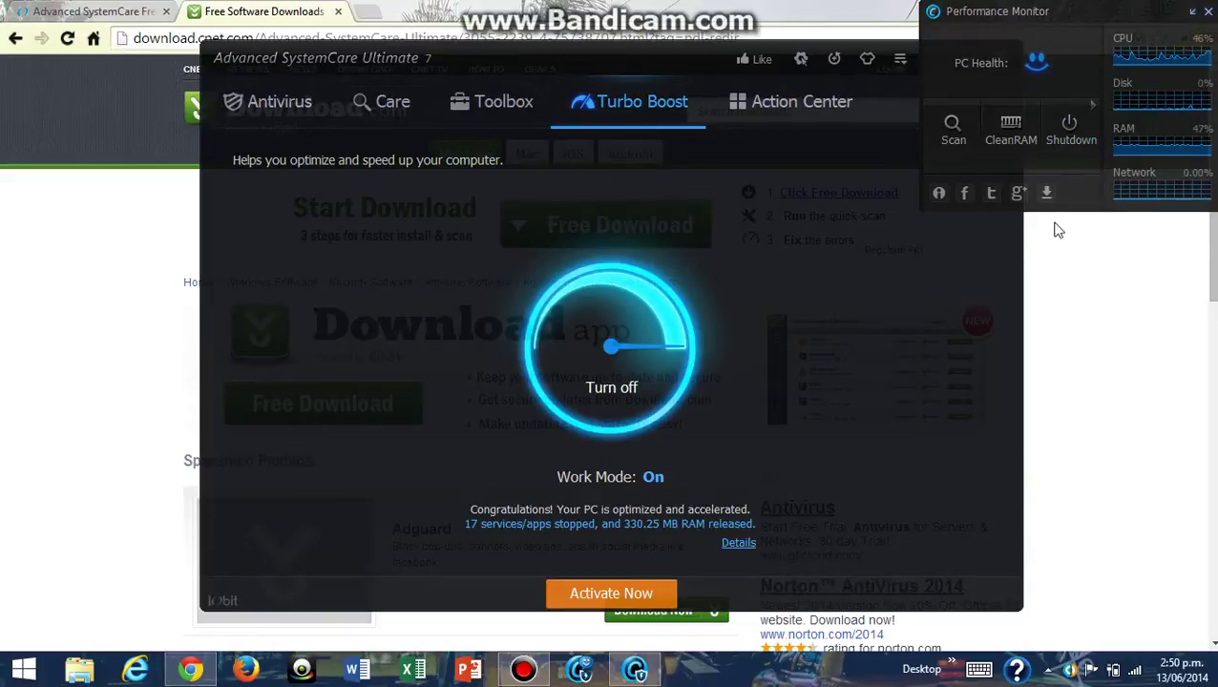
Run CleanRAM several times in the Performance Monitor to free memory, and collapse the monitor back to its compact bar
{"action": "left_click", "coordinate": [1016, 130]}
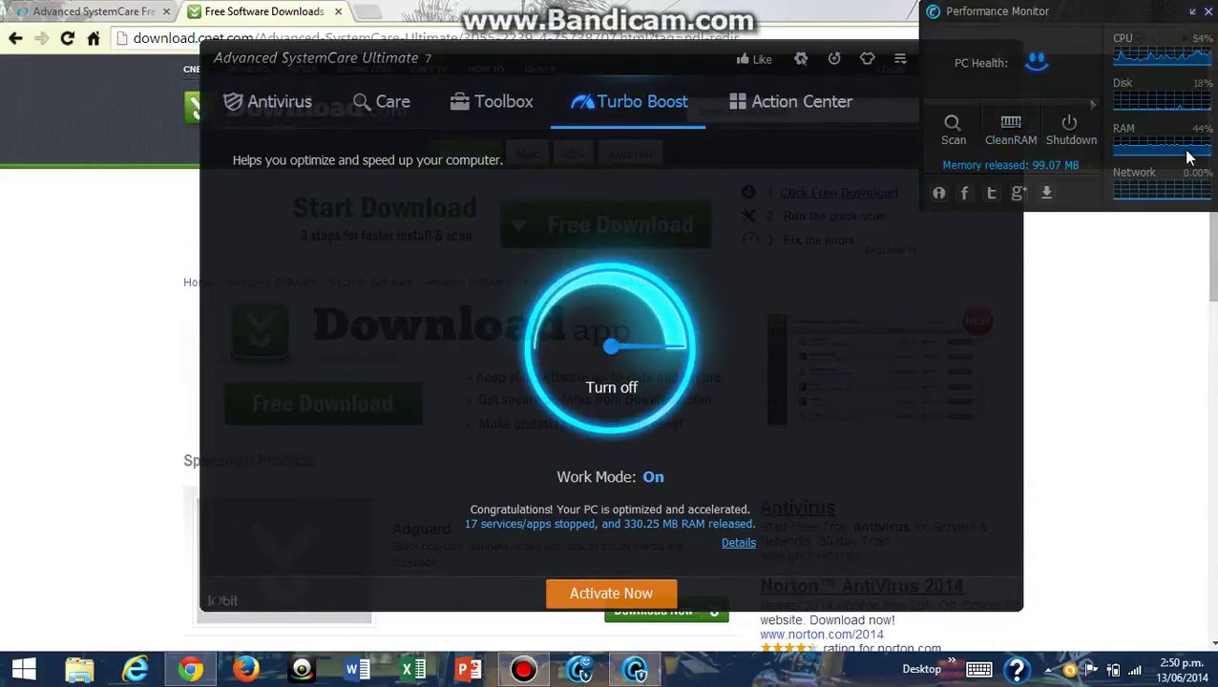
{"action": "left_click", "coordinate": [1011, 133]}
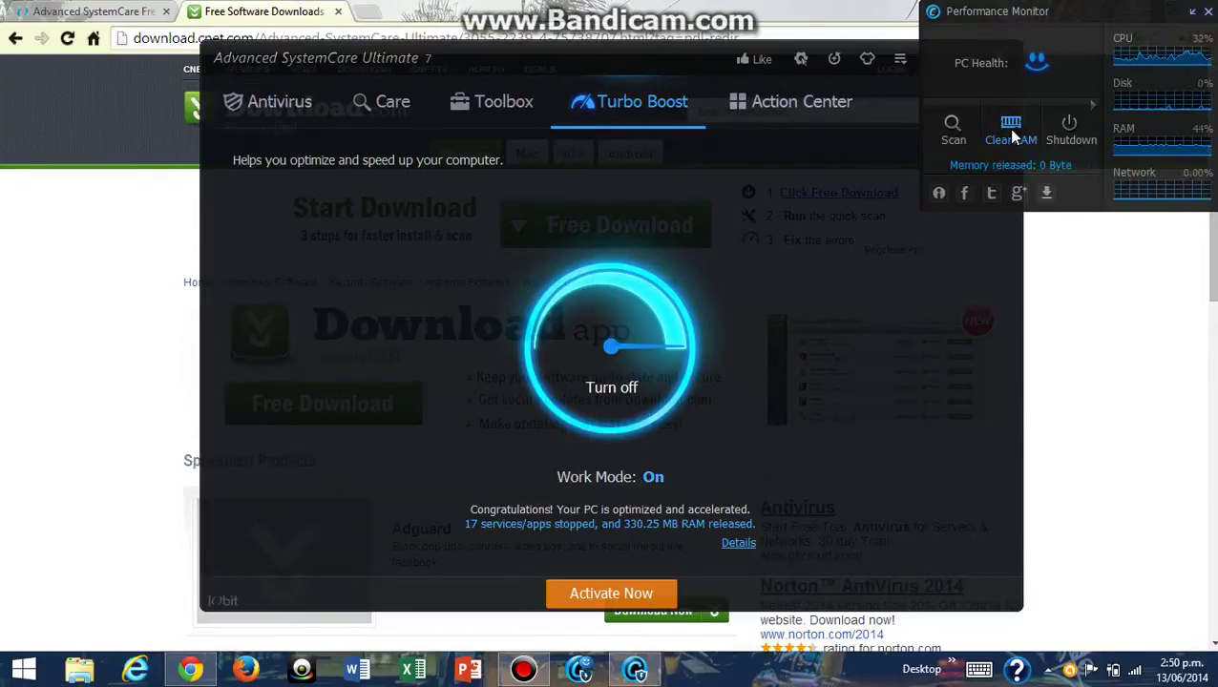
{"action": "left_click", "coordinate": [1012, 132]}
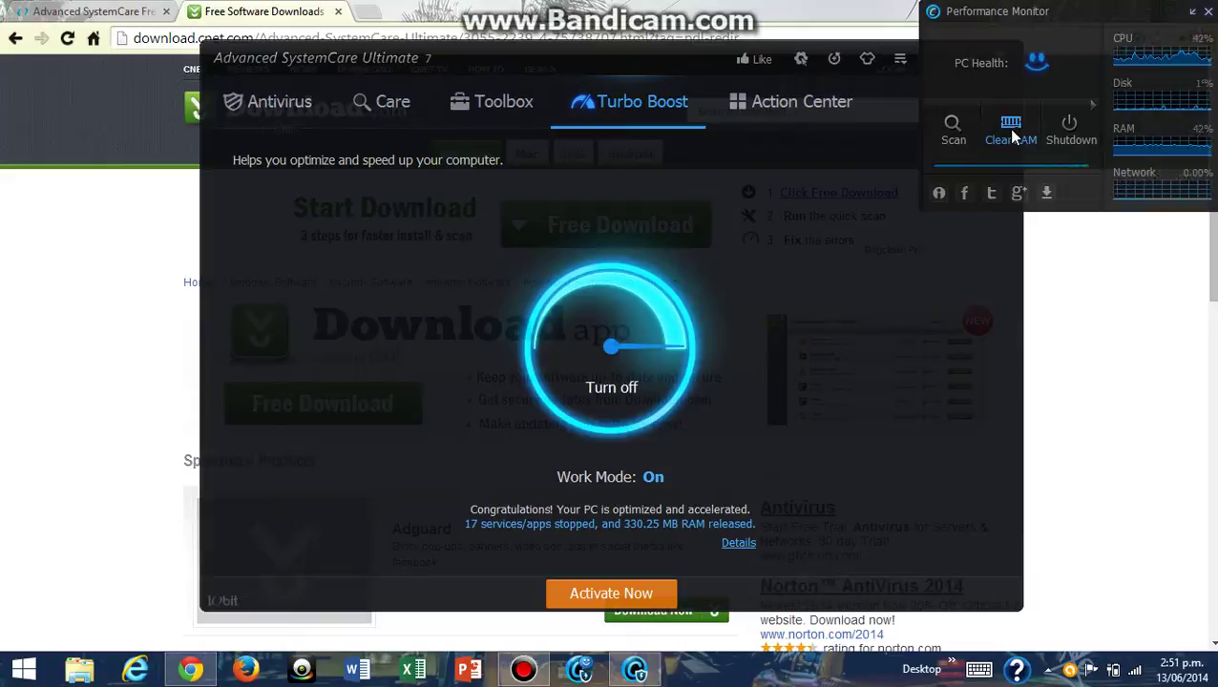
{"action": "left_click", "coordinate": [1008, 130]}
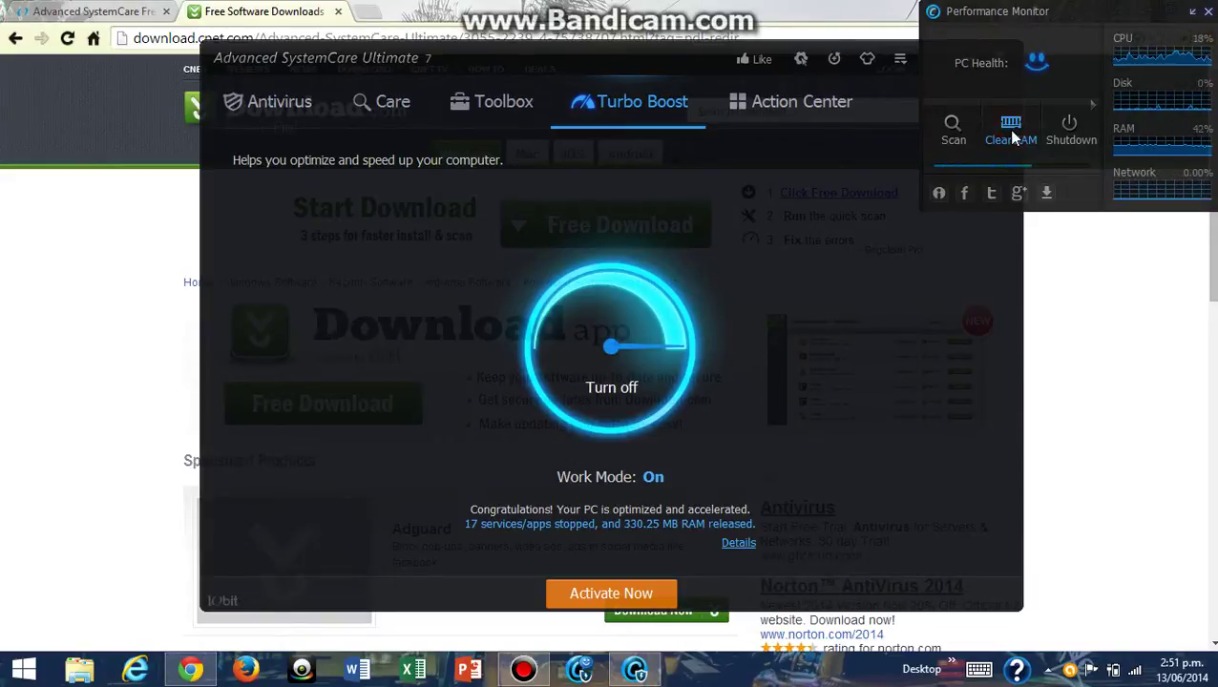
{"action": "left_click", "coordinate": [1010, 131]}
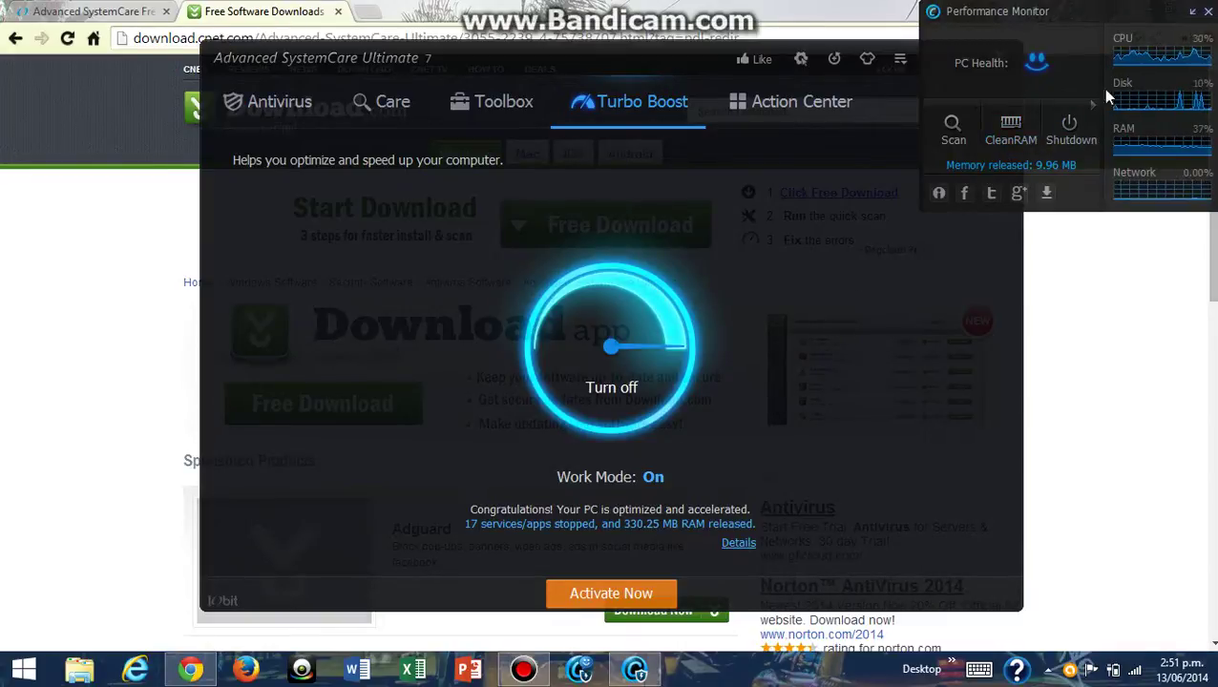
{"action": "left_click", "coordinate": [1192, 12]}
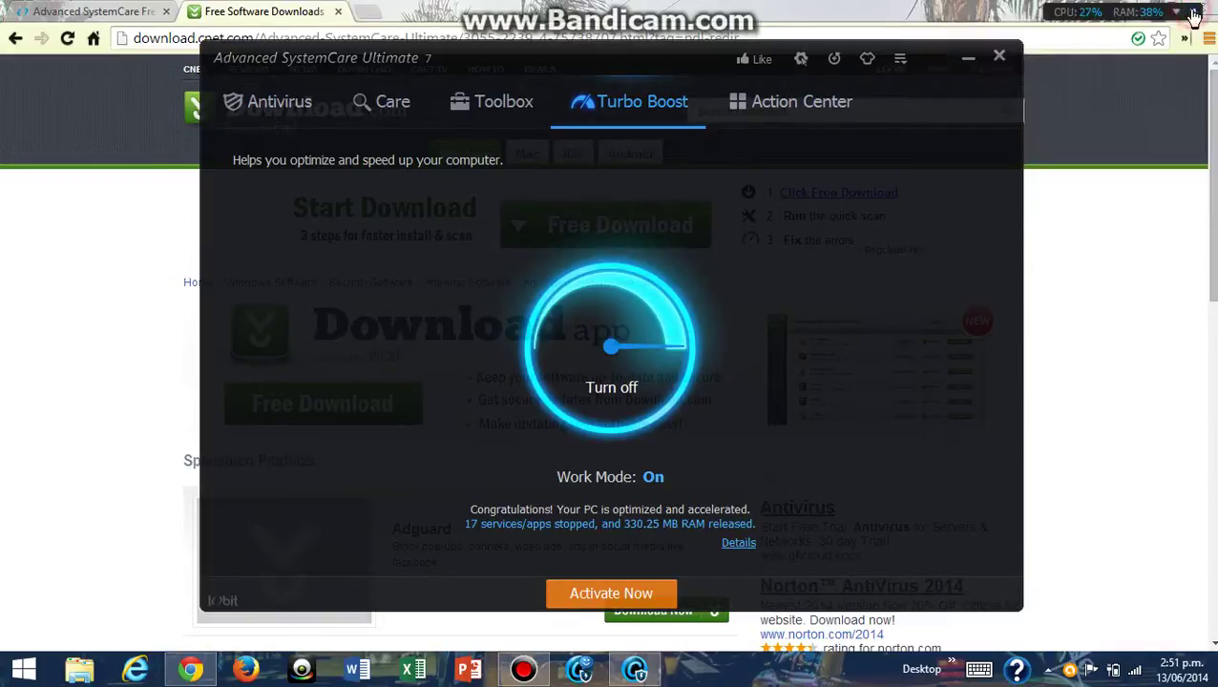
Review the Action Center's program list and compare the Antivirus scan types with the Care options
{"action": "left_click", "coordinate": [850, 109]}
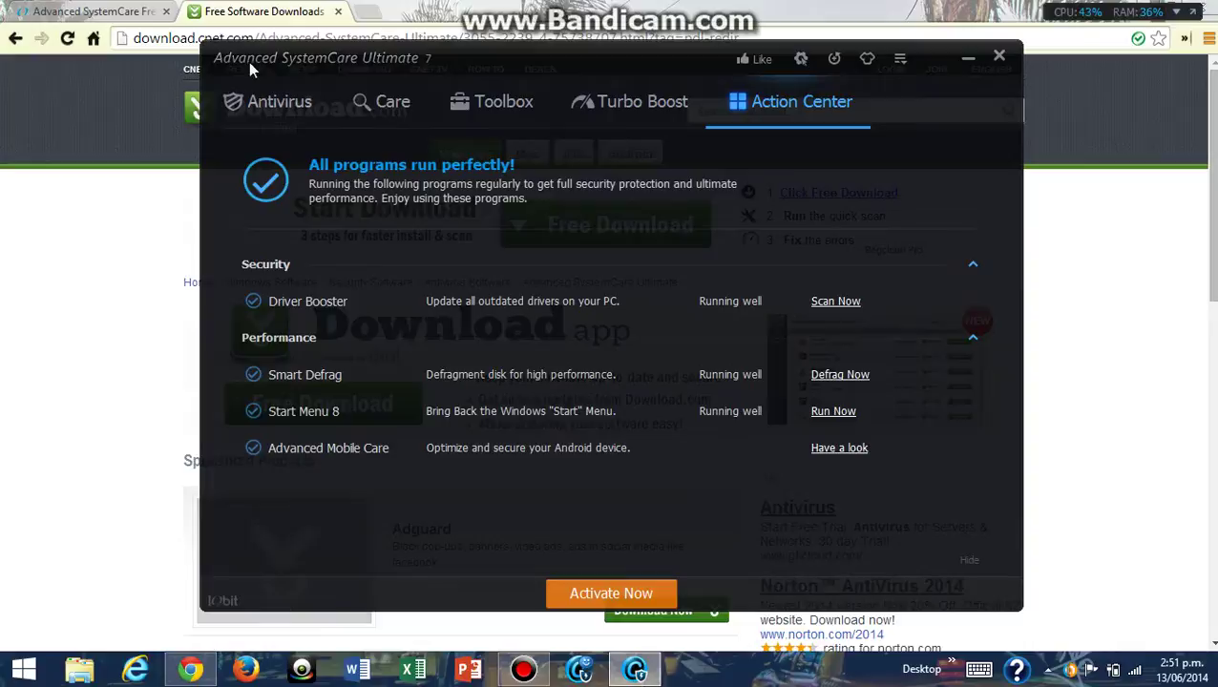
{"action": "left_click", "coordinate": [306, 105]}
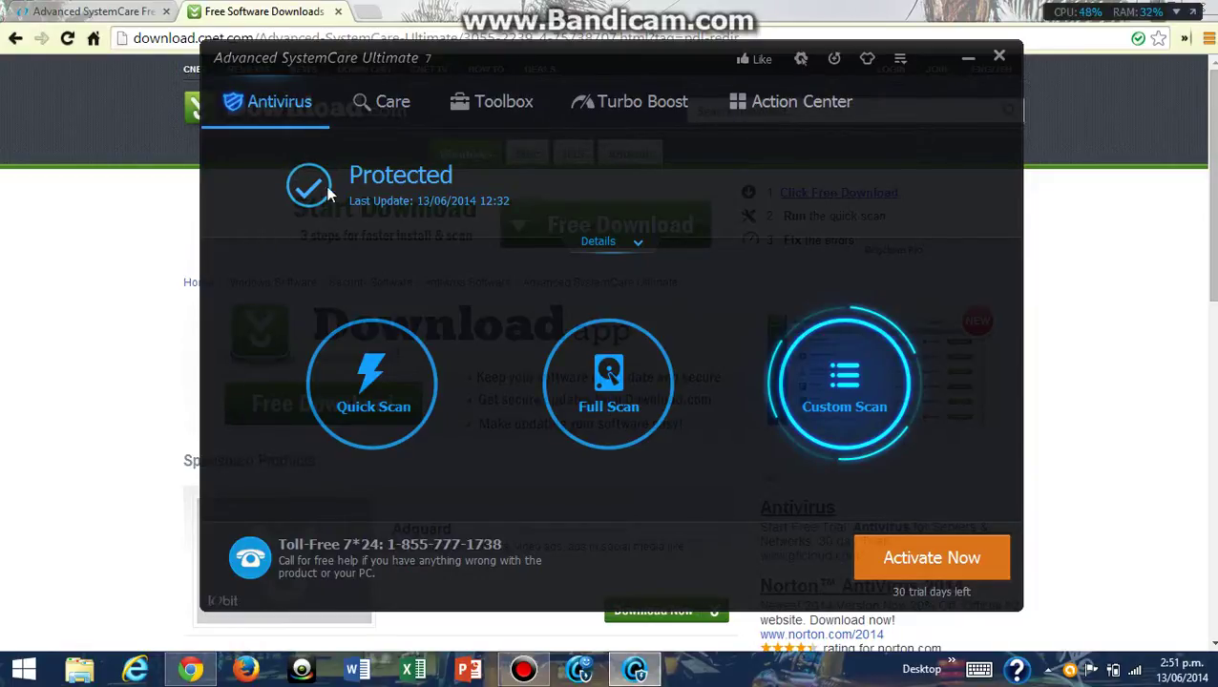
{"action": "left_click", "coordinate": [394, 103]}
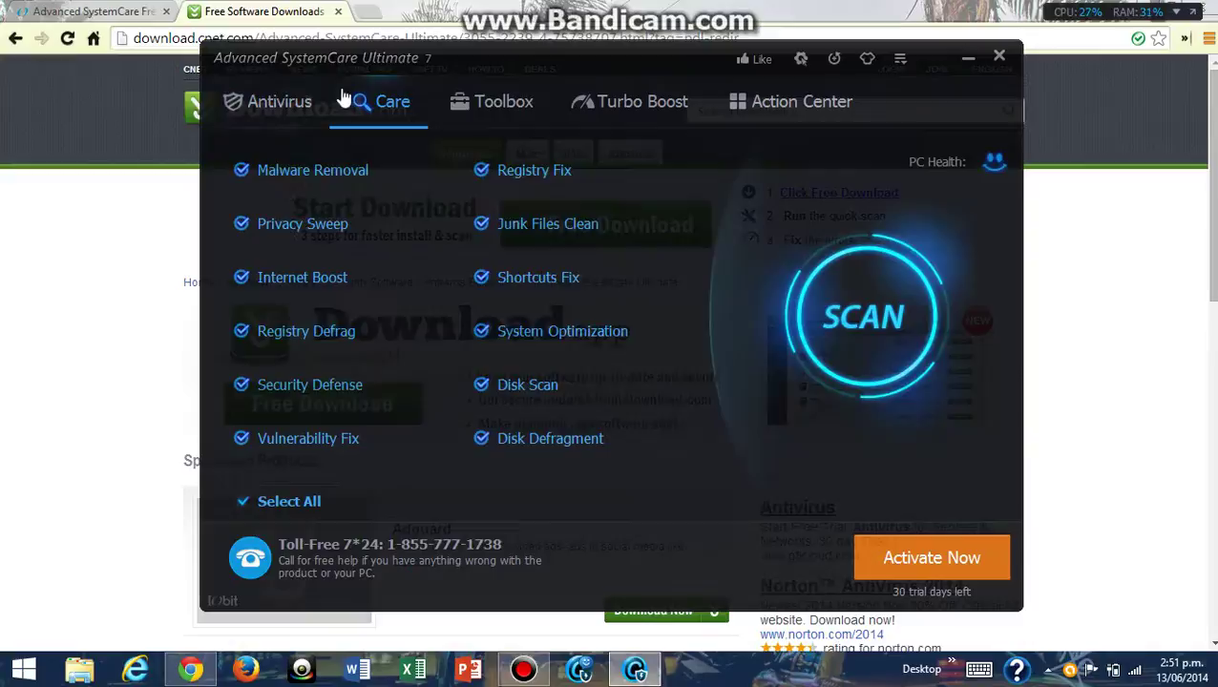
{"action": "left_click", "coordinate": [289, 103]}
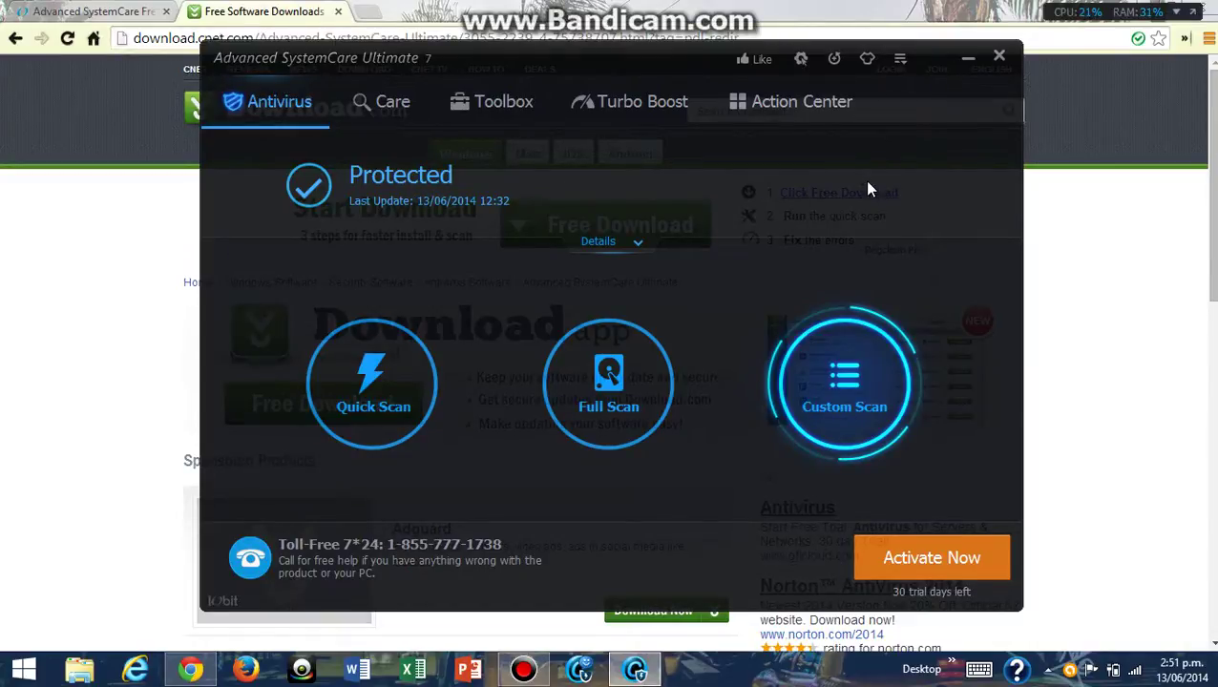
{"action": "left_click", "coordinate": [399, 108]}
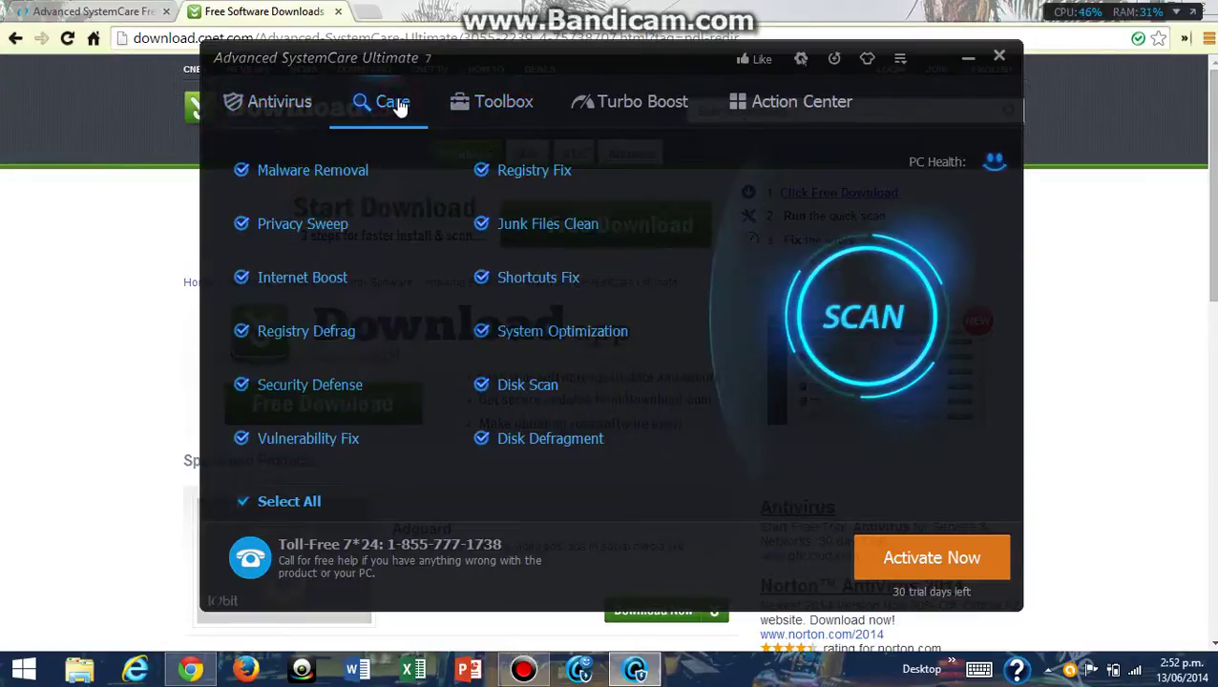
{"action": "left_click", "coordinate": [267, 103]}
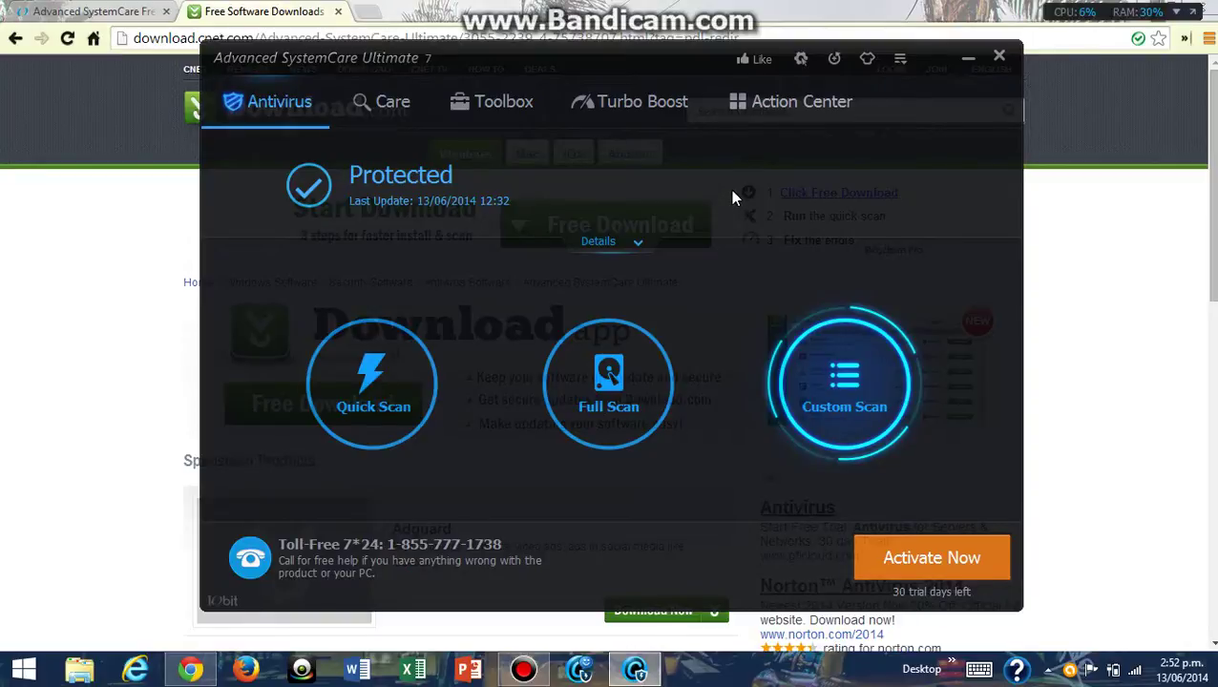
Close the Advanced SystemCare Ultimate window and the browser to return to the desktop
{"action": "left_click", "coordinate": [999, 61]}
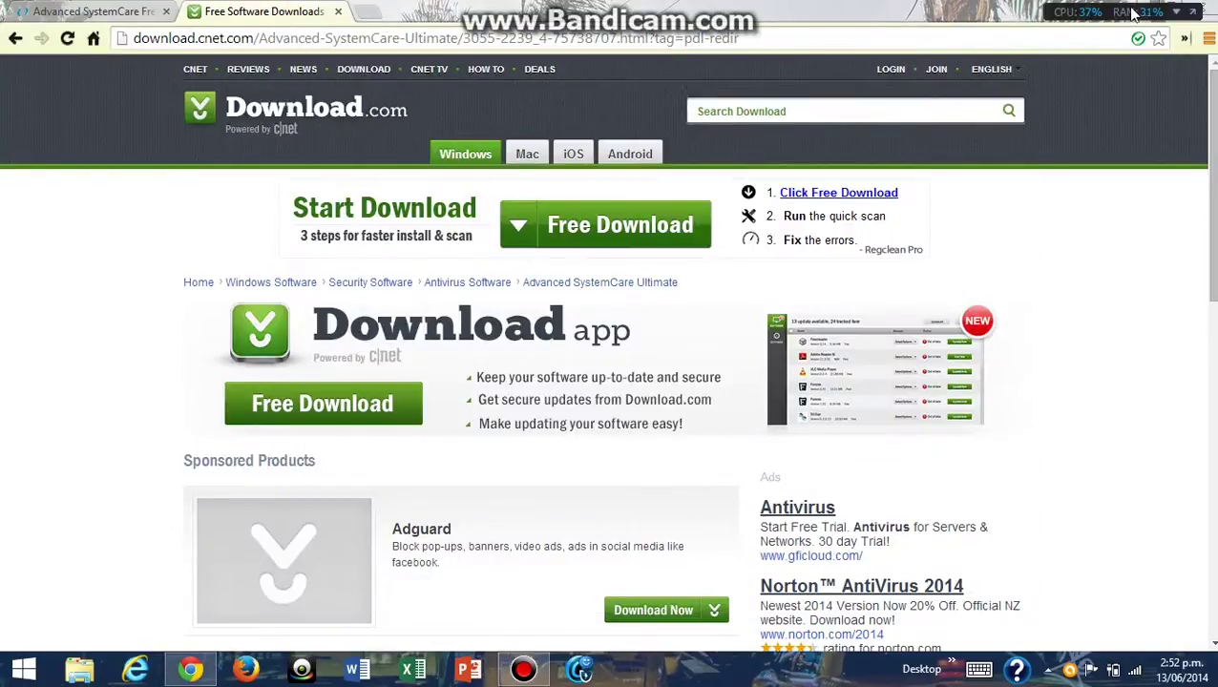
{"action": "left_click", "coordinate": [1191, 9]}
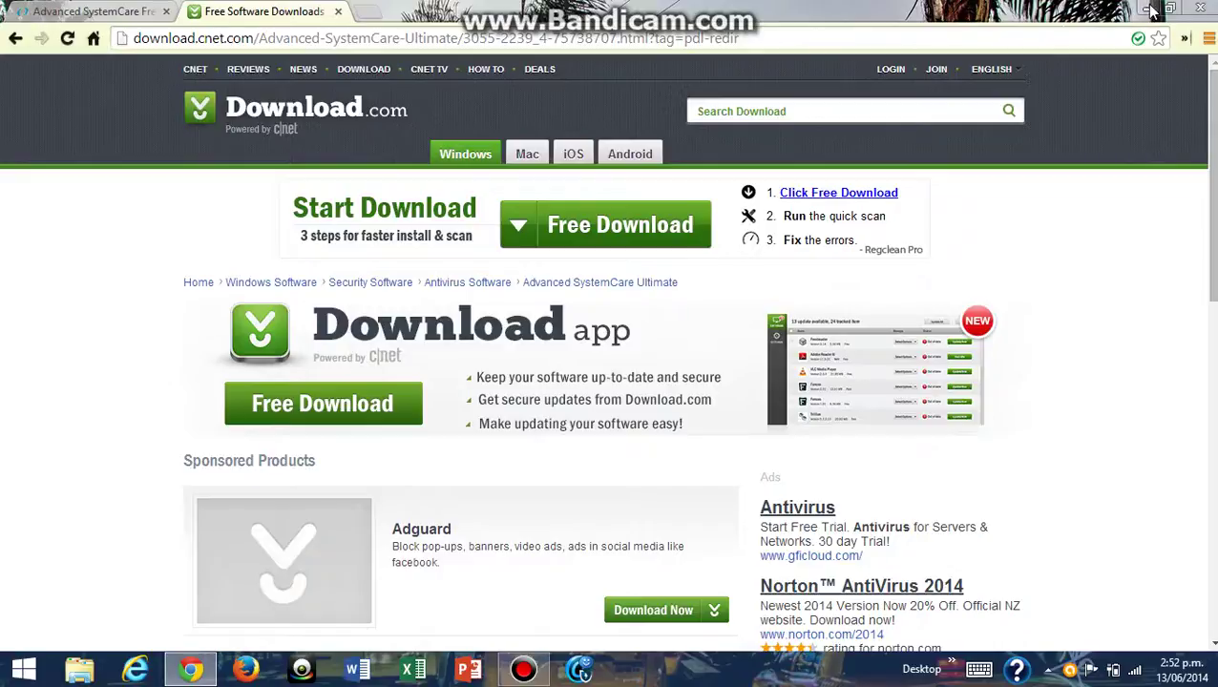
{"action": "left_click", "coordinate": [1197, 9]}
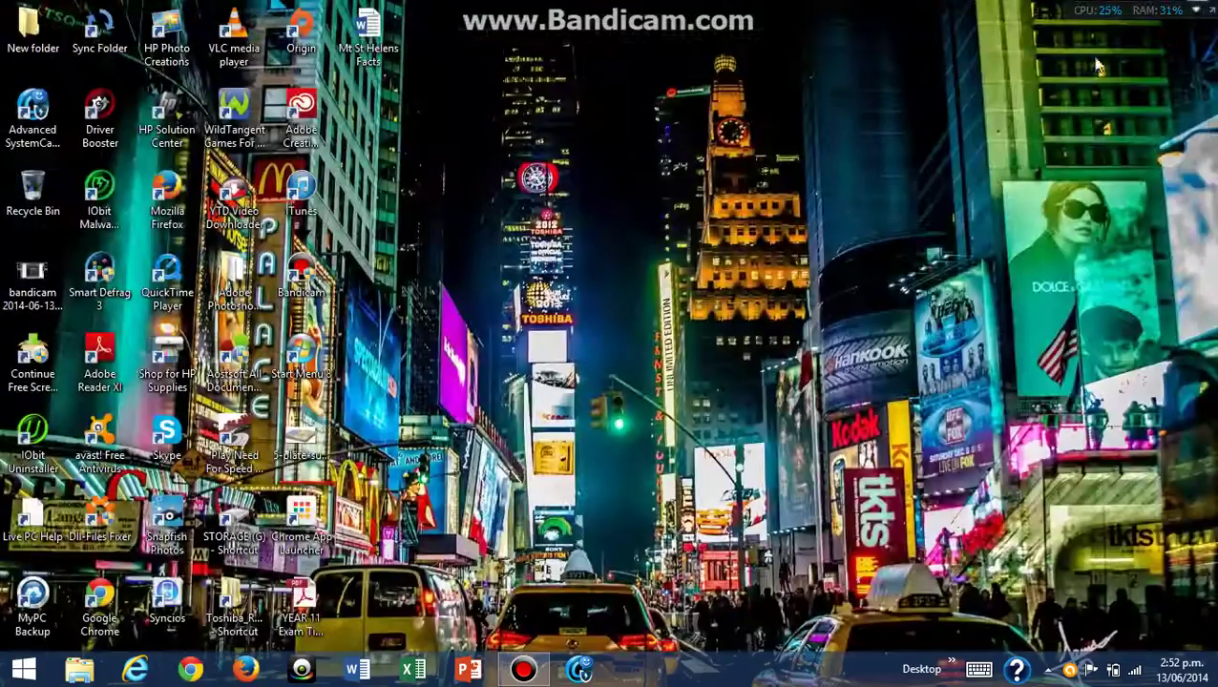